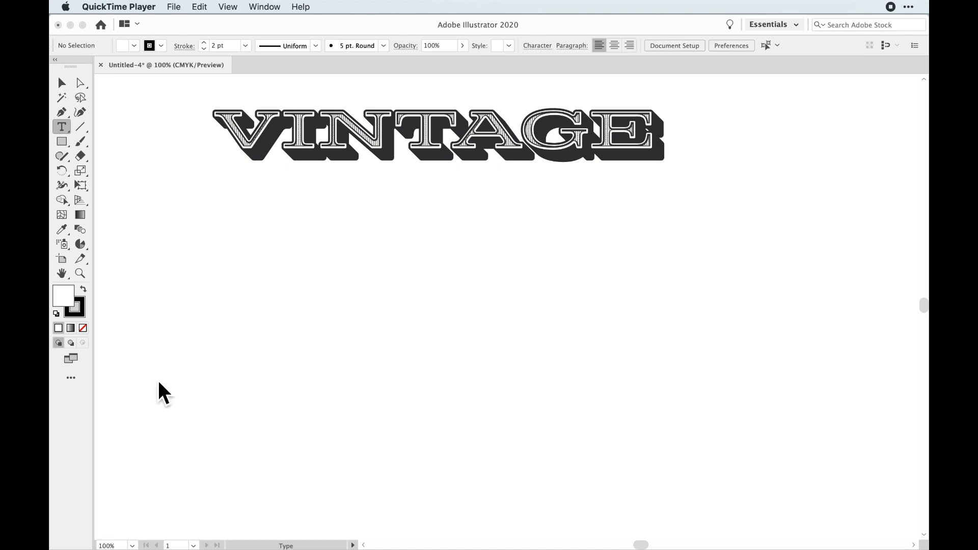
Create a line of point text reading VINTAGE below the finished sample lettering
{"action": "left_click", "coordinate": [244, 286]}
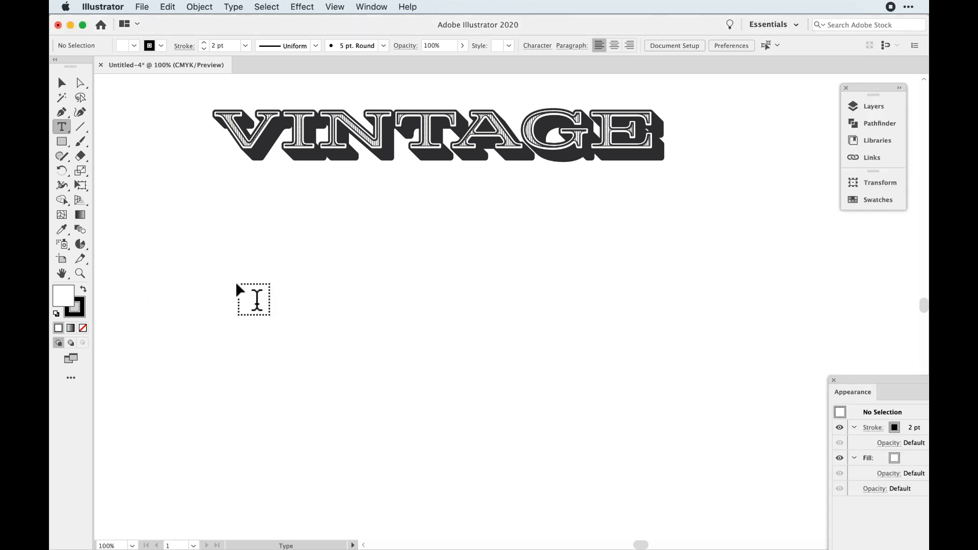
{"action": "left_click", "coordinate": [235, 287]}
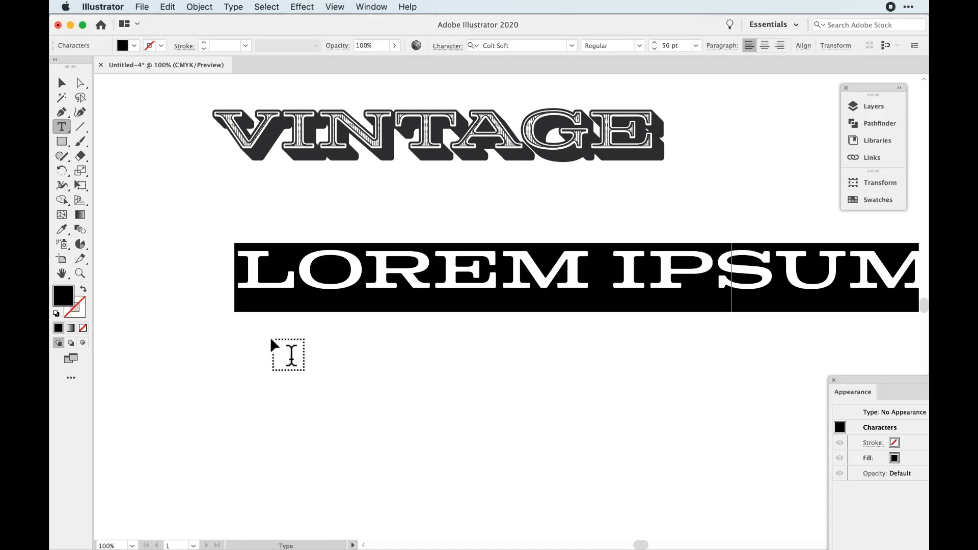
{"action": "type", "text": "VINTAGE"}
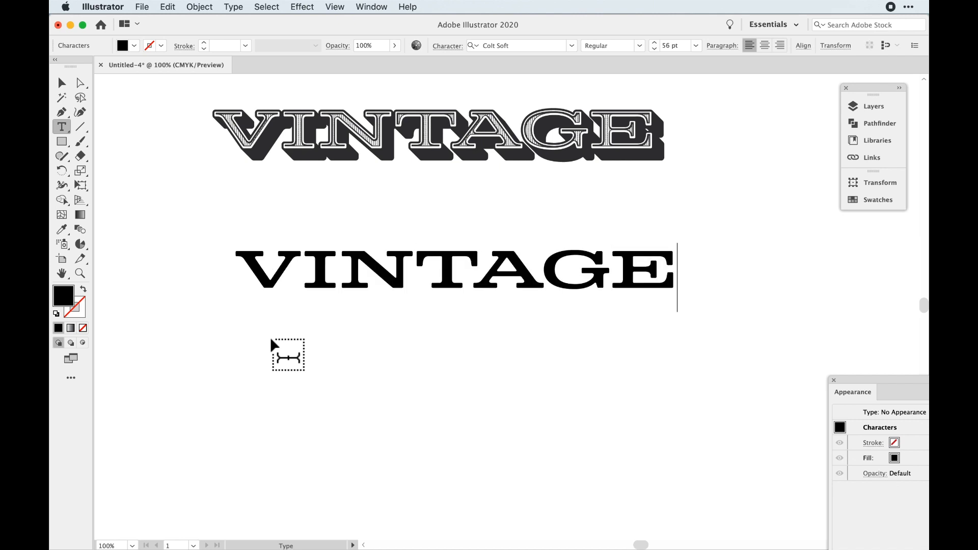
Set the new VINTAGE text in the Colt Soft font and convert it to outlines
{"action": "left_click", "coordinate": [62, 83]}
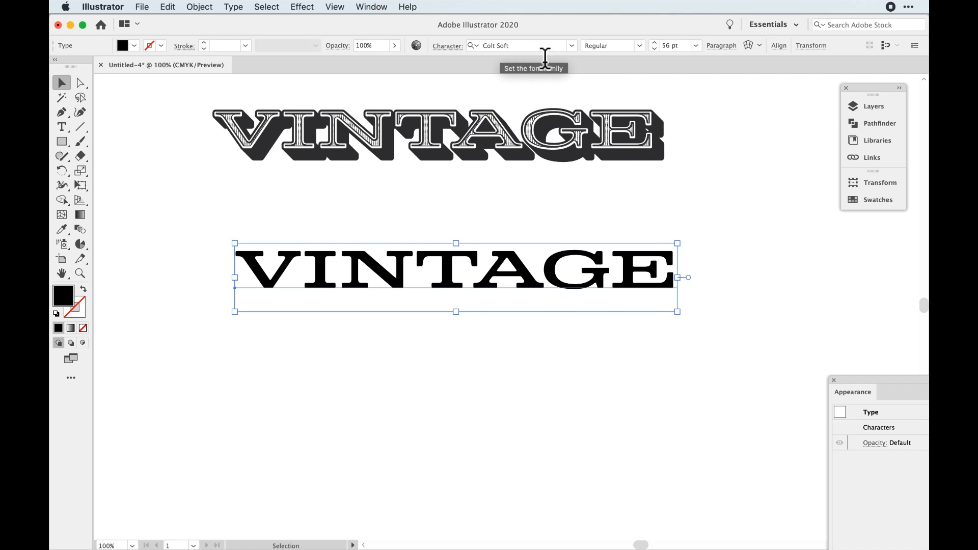
{"action": "left_click", "coordinate": [575, 46]}
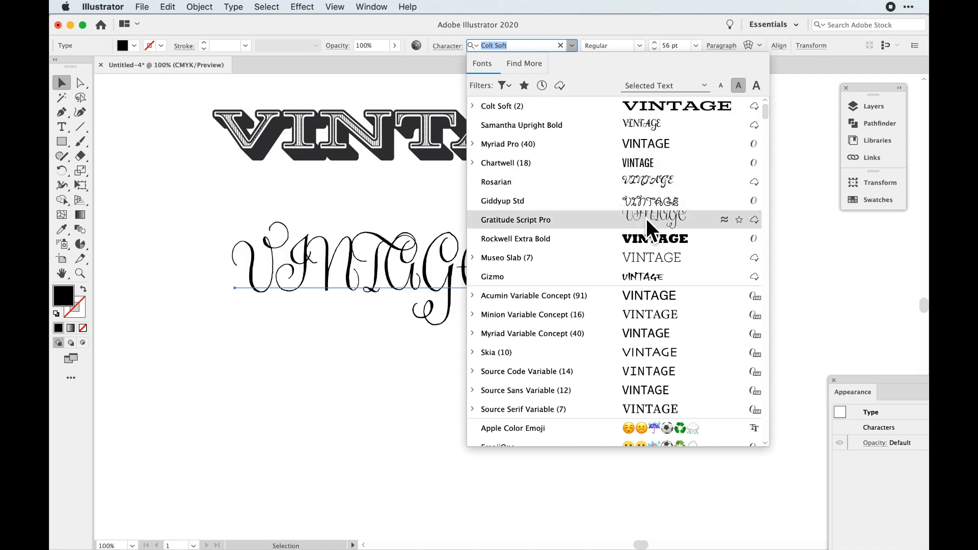
{"action": "left_click", "coordinate": [637, 110]}
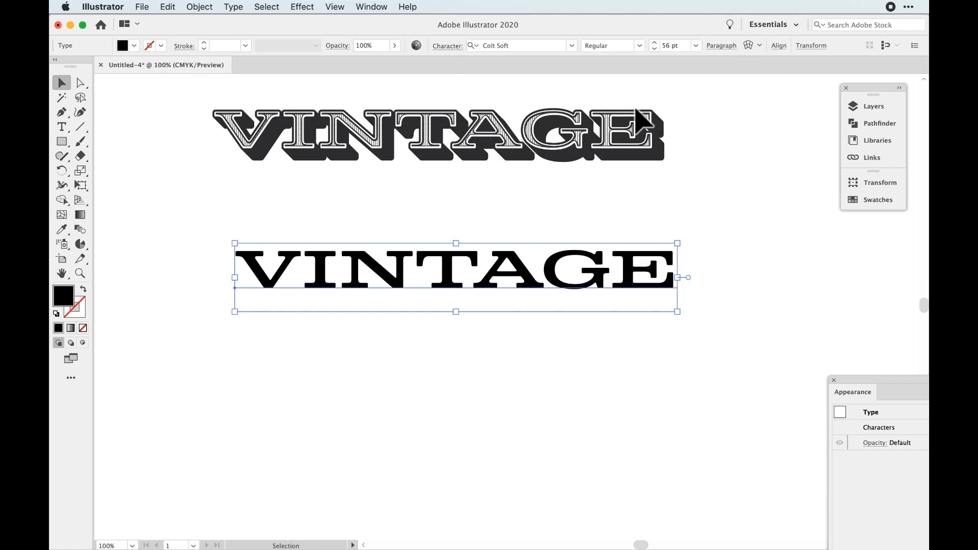
{"action": "left_click", "coordinate": [233, 7]}
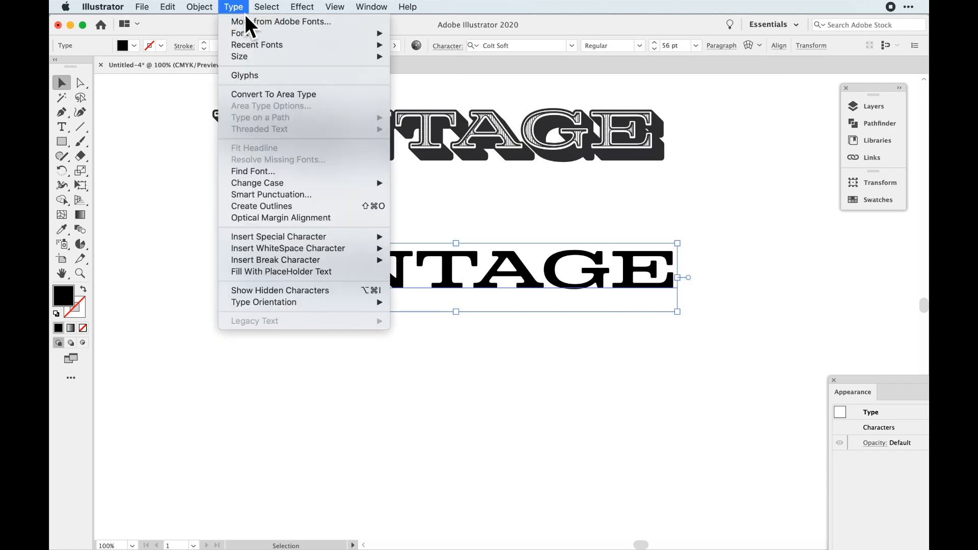
{"action": "left_click", "coordinate": [269, 206]}
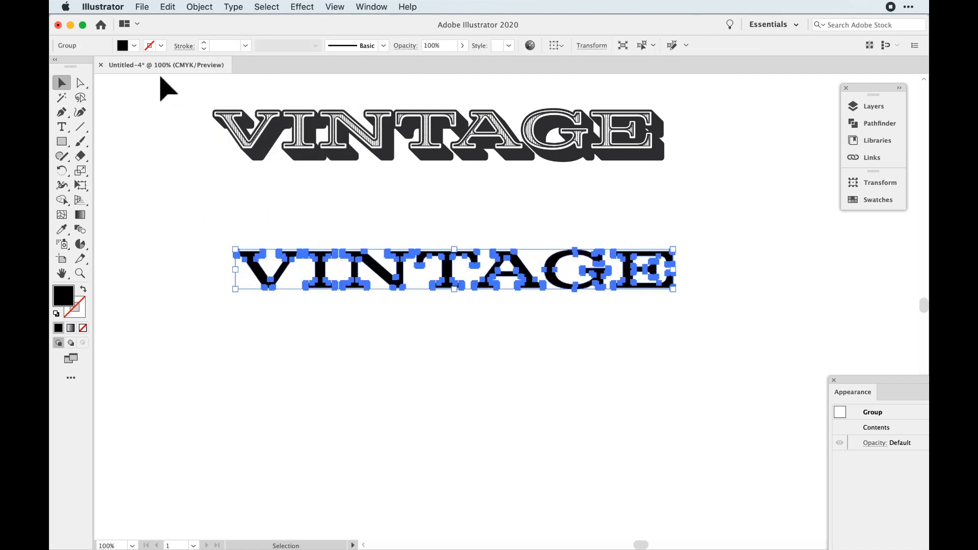
Give the outlined VINTAGE letters a white fill and a 2 pt black stroke
{"action": "left_click", "coordinate": [135, 45]}
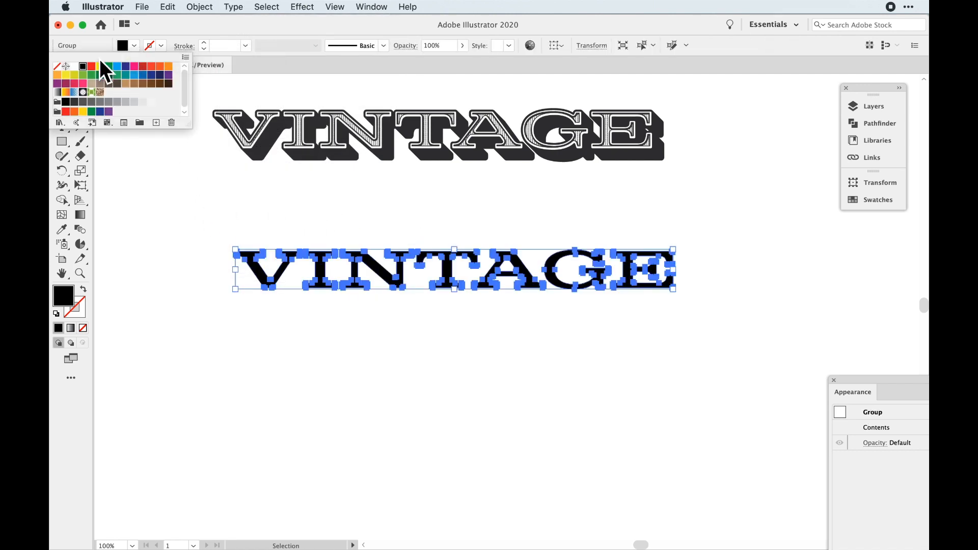
{"action": "left_click", "coordinate": [74, 66]}
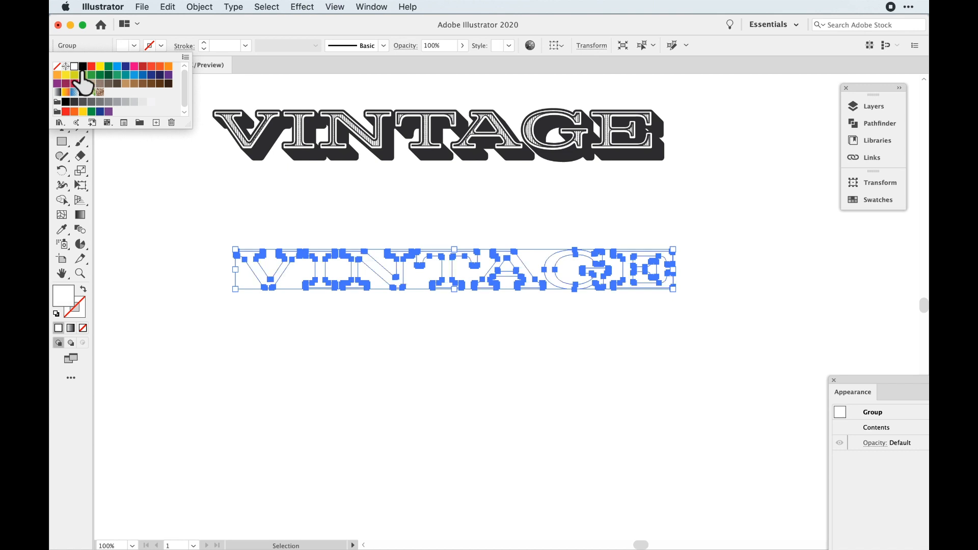
{"action": "left_click", "coordinate": [161, 45]}
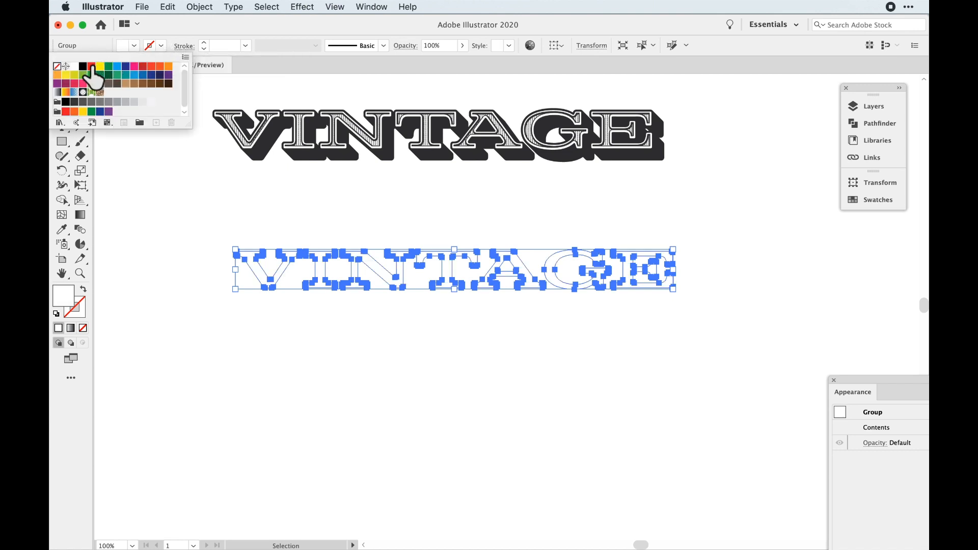
{"action": "left_click", "coordinate": [83, 66]}
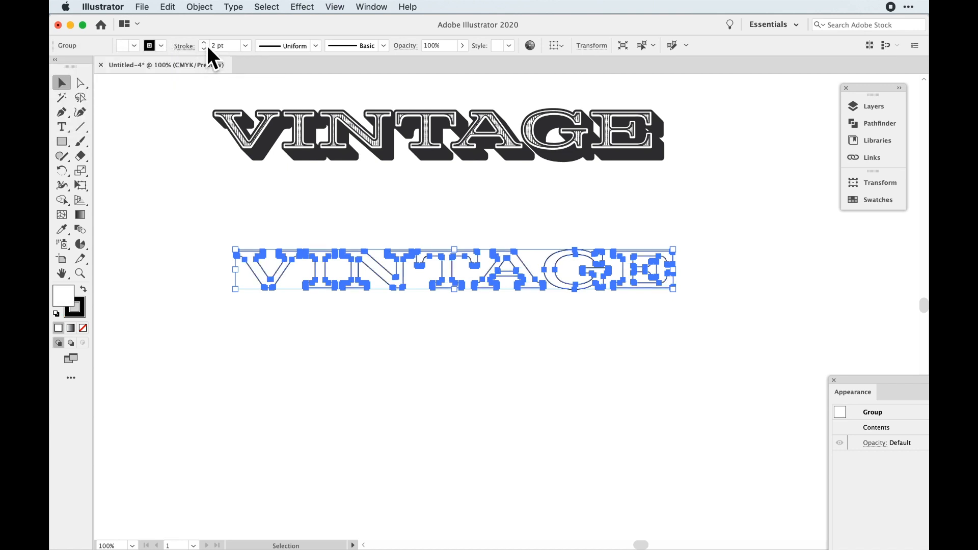
Align the stroke to the outside of the VINTAGE letter paths and deselect the lettering
{"action": "left_click", "coordinate": [189, 46]}
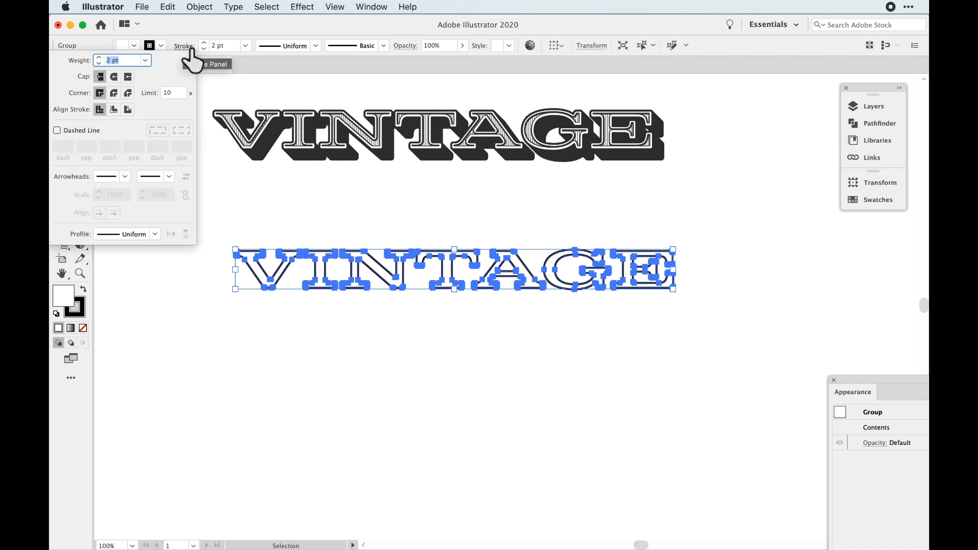
{"action": "left_click", "coordinate": [128, 110]}
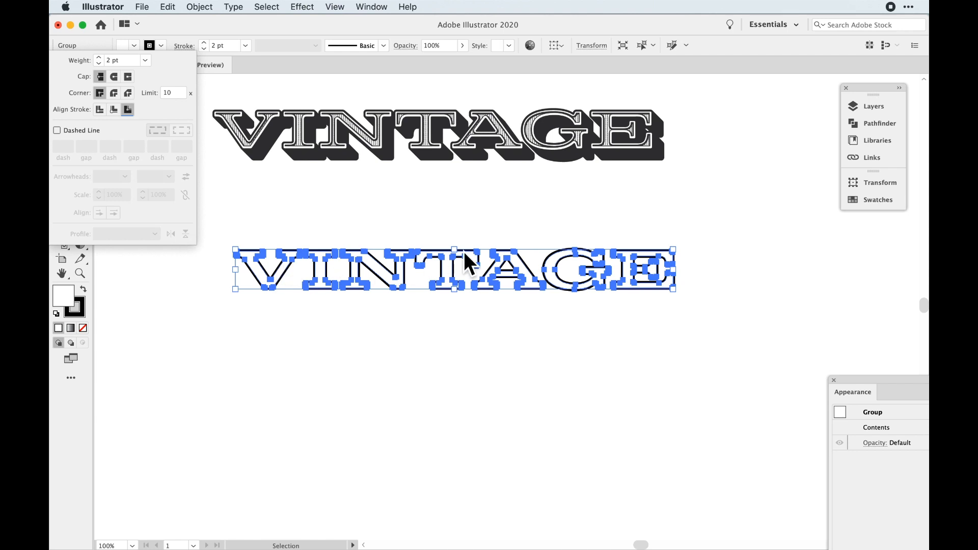
{"action": "left_click", "coordinate": [653, 227]}
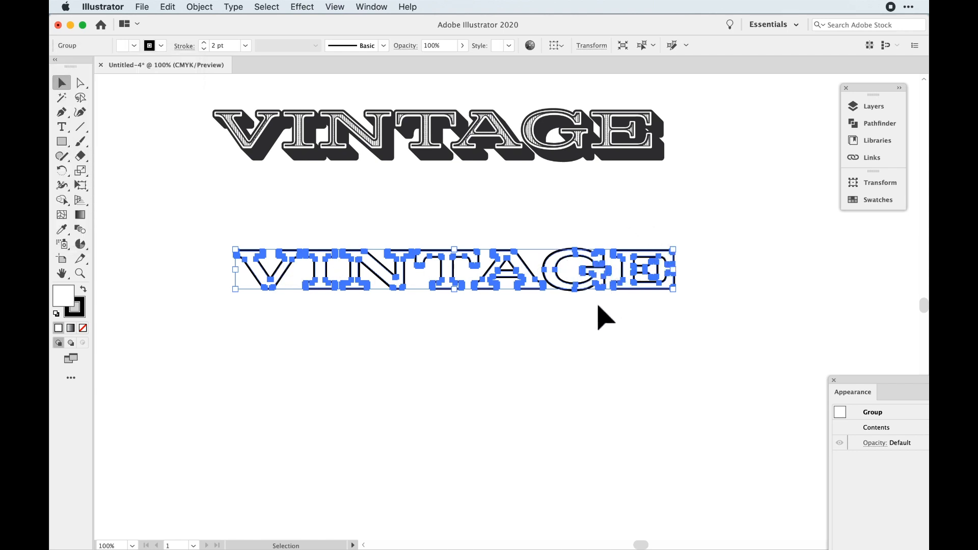
{"action": "left_click", "coordinate": [713, 253]}
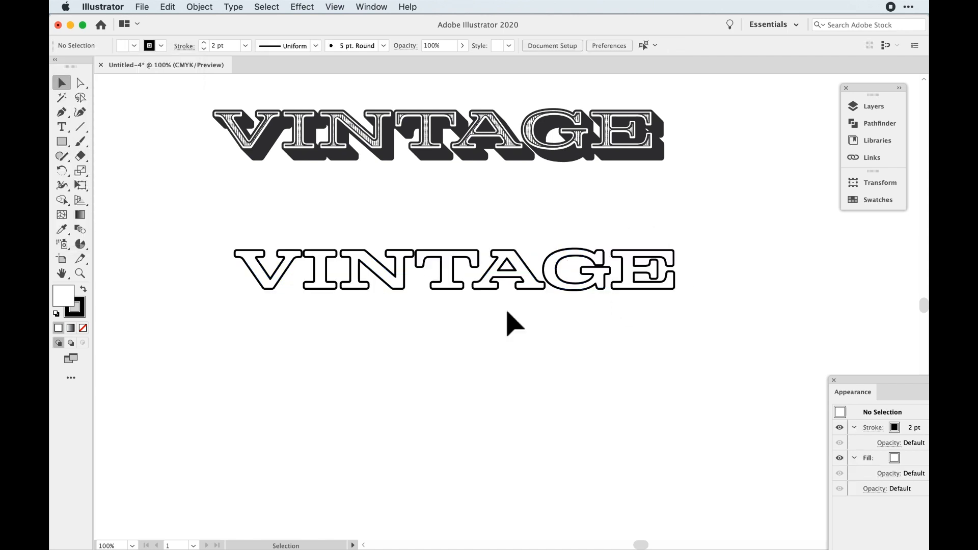
Duplicate the outlined VINTAGE group straight below itself and set the copy's stroke weight to 1 pt
{"action": "left_click_drag", "start_coordinate": [254, 286], "coordinate": [199, 280]}
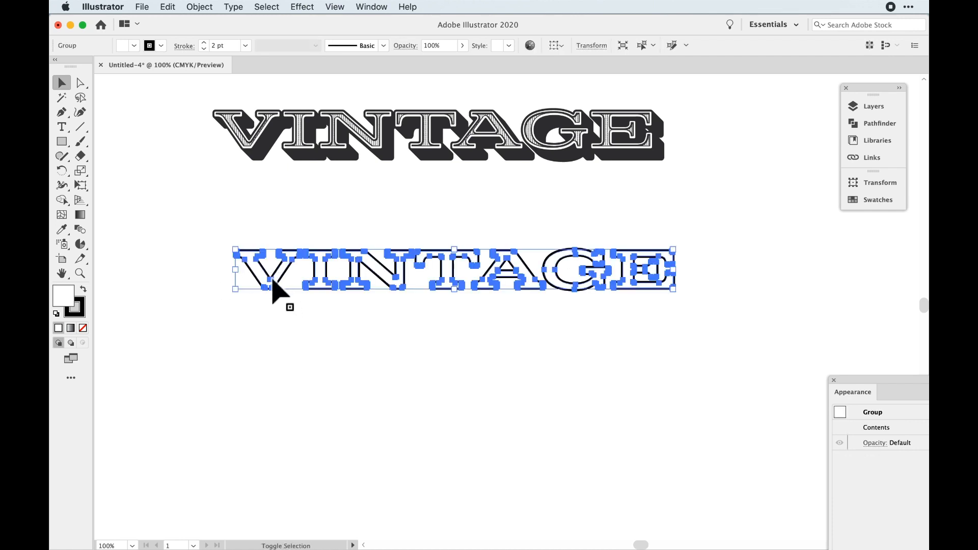
{"action": "left_click", "coordinate": [271, 329]}
{"action": "left_click_drag", "start_coordinate": [205, 240], "coordinate": [713, 316]}
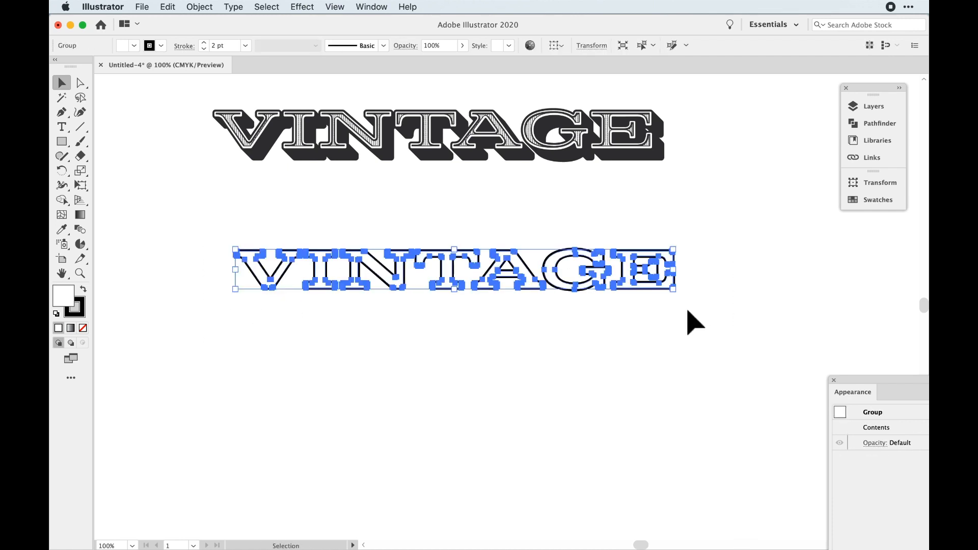
{"action": "left_click_drag", "start_coordinate": [662, 288], "coordinate": [663, 373]}
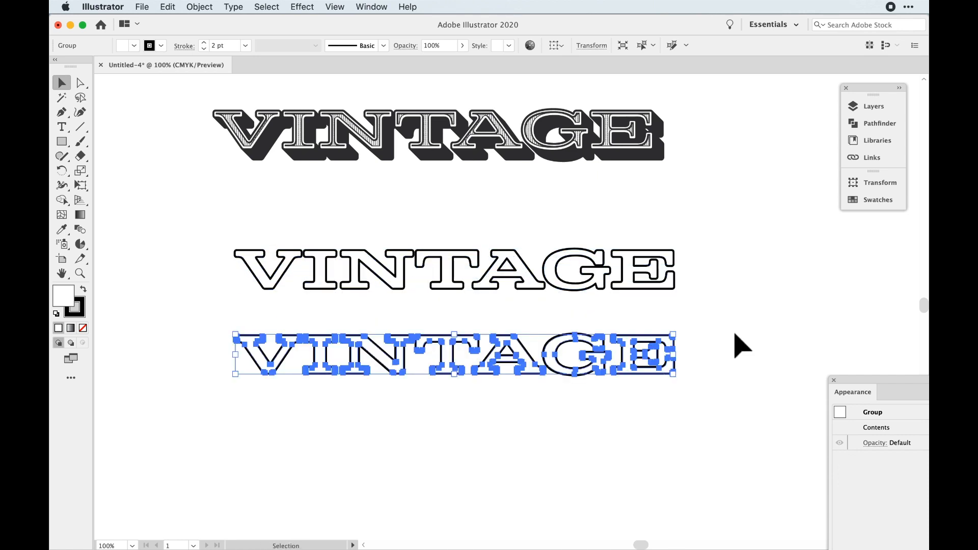
{"action": "left_click", "coordinate": [204, 49]}
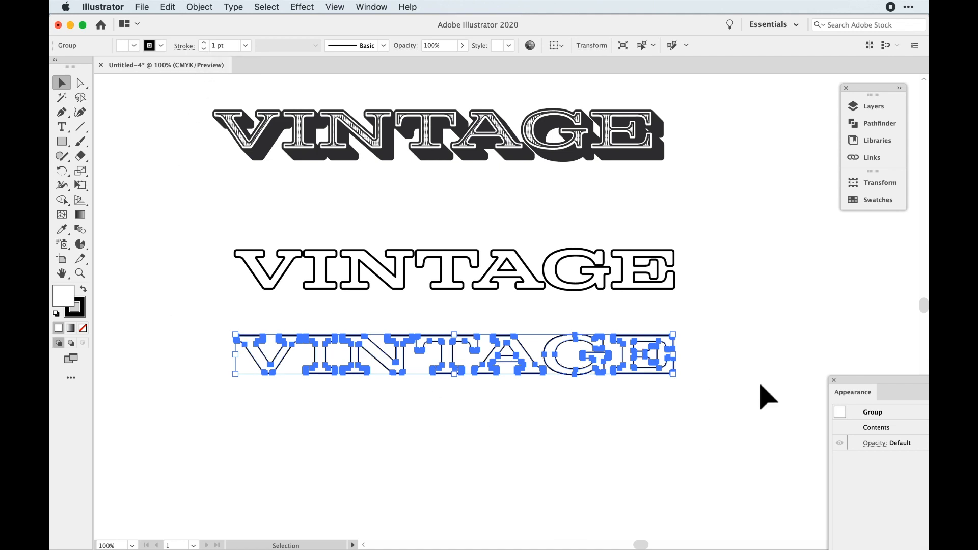
Offset the copied lettering's paths by -2 pt with round joins
{"action": "left_click", "coordinate": [203, 10]}
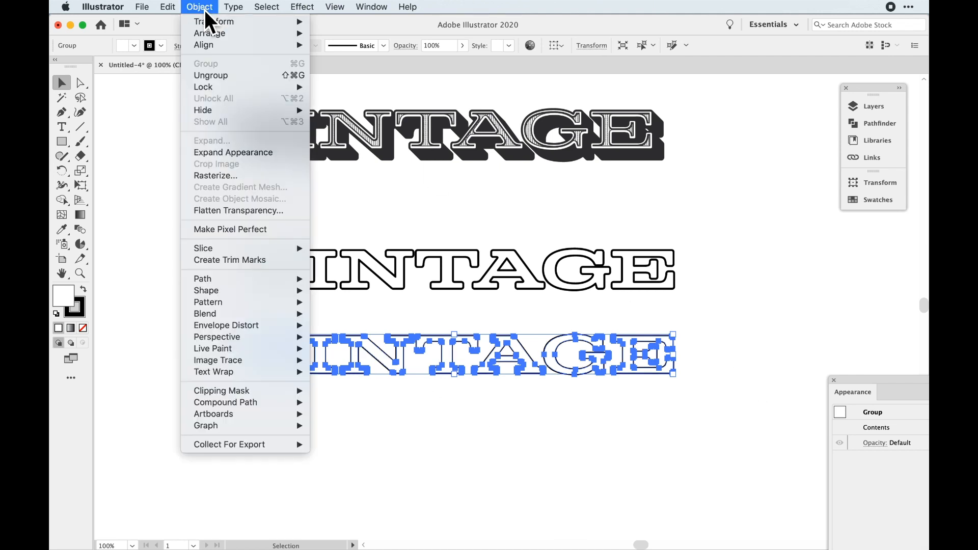
{"action": "mouse_move", "coordinate": [216, 282]}
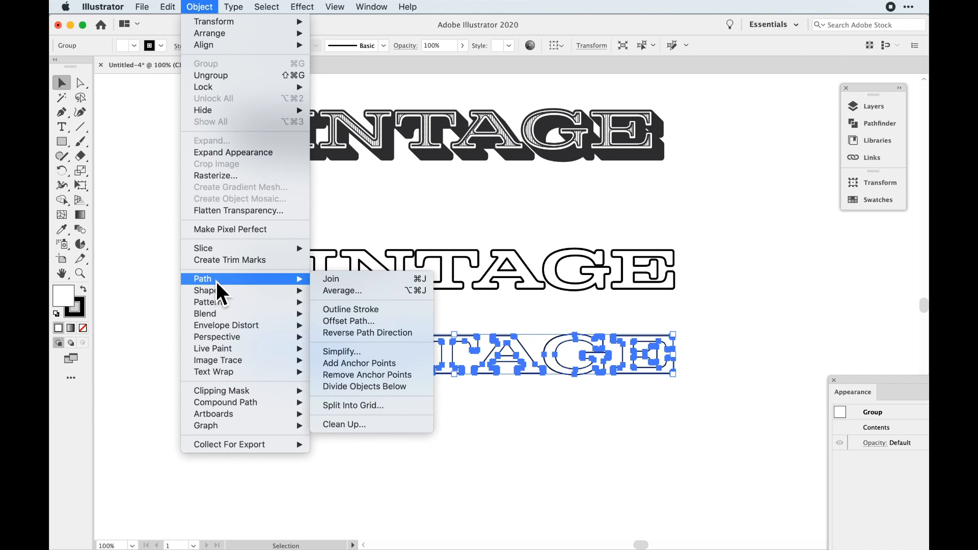
{"action": "left_click", "coordinate": [355, 322]}
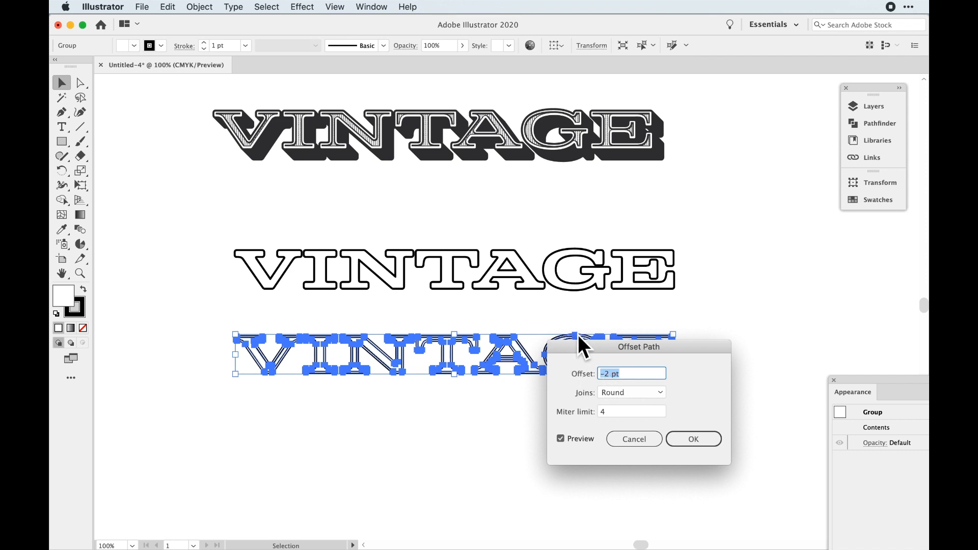
{"action": "left_click", "coordinate": [693, 439]}
Set the inset letter paths' stroke corners to round join
{"action": "left_click_drag", "start_coordinate": [214, 319], "coordinate": [332, 380]}
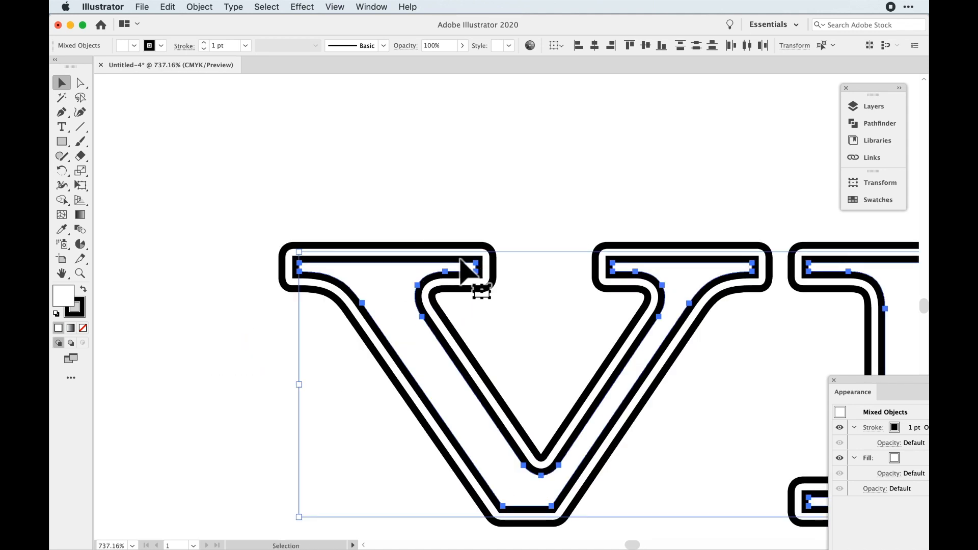
{"action": "left_click", "coordinate": [190, 49]}
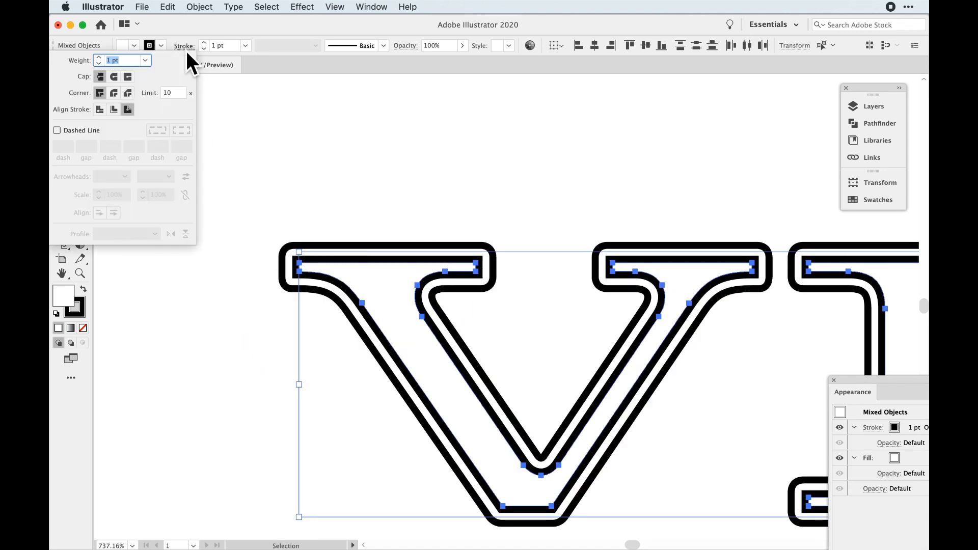
{"action": "left_click", "coordinate": [115, 97]}
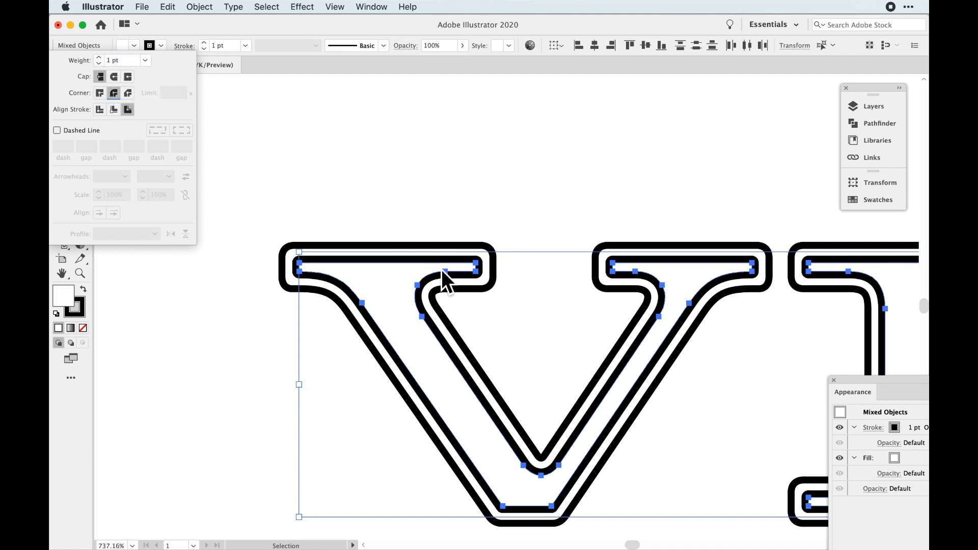
{"action": "left_click", "coordinate": [352, 185]}
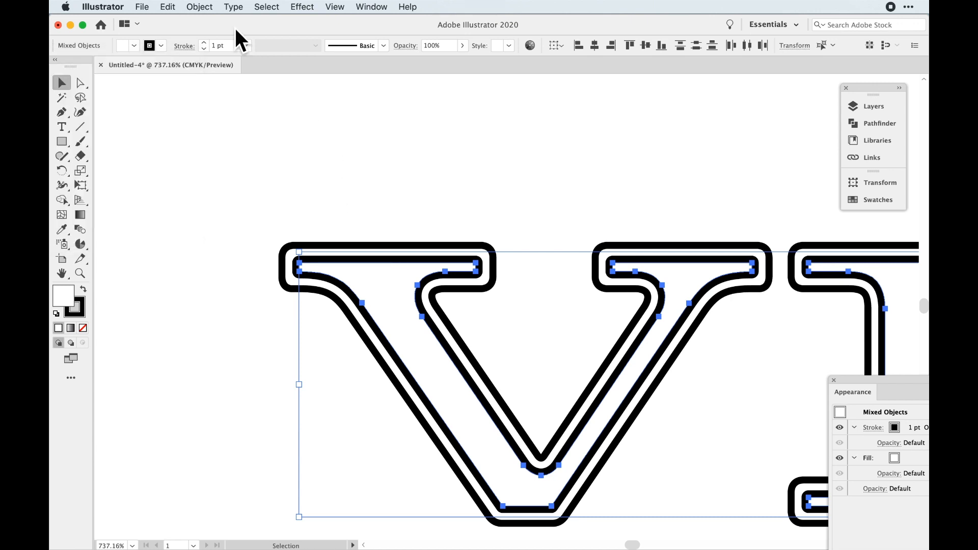
Cut the inset paths out of the copied lettering and move the remaining 1 pt outlined copy farther down
{"action": "left_click", "coordinate": [168, 7]}
{"action": "left_click", "coordinate": [178, 56]}
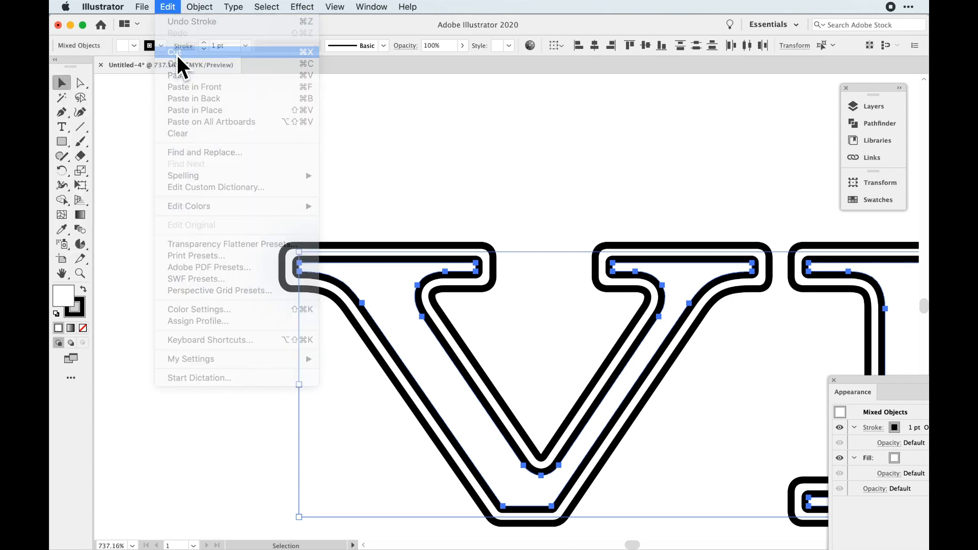
{"action": "key", "text": "super+0"}
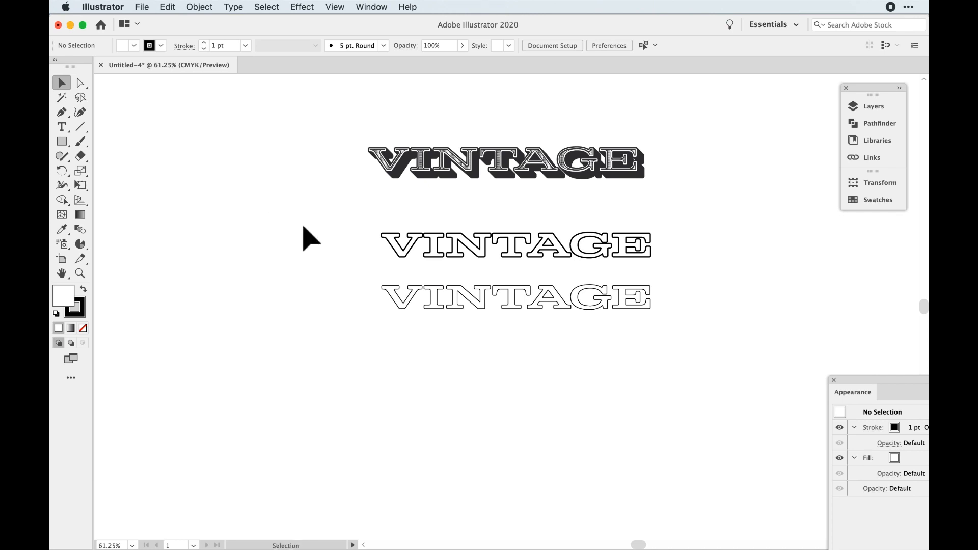
{"action": "left_click_drag", "start_coordinate": [330, 262], "coordinate": [686, 343]}
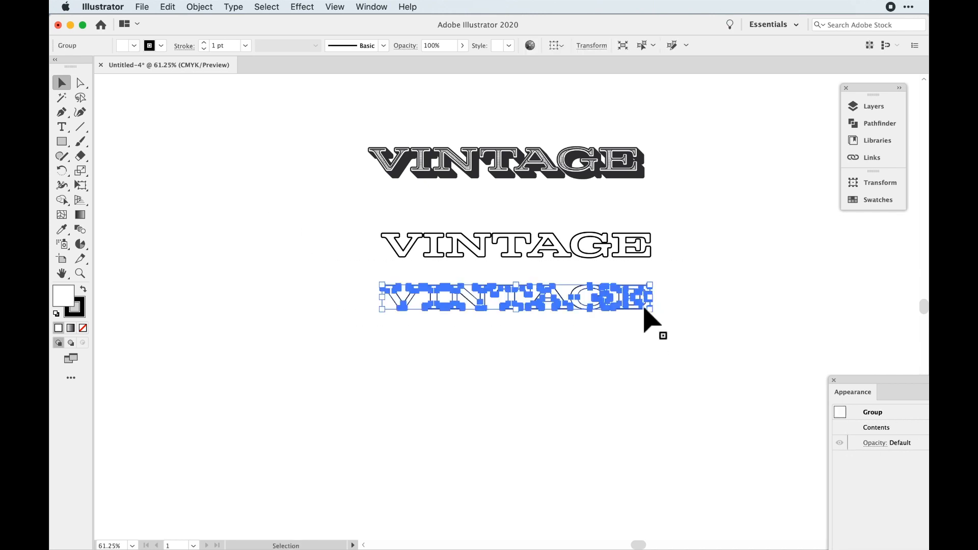
{"action": "left_click_drag", "start_coordinate": [635, 308], "coordinate": [644, 429]}
{"action": "left_click", "coordinate": [614, 359]}
Paste the inset letter paths and position them directly beneath the 2 pt outlined VINTAGE lettering
{"action": "key", "text": "super+v"}
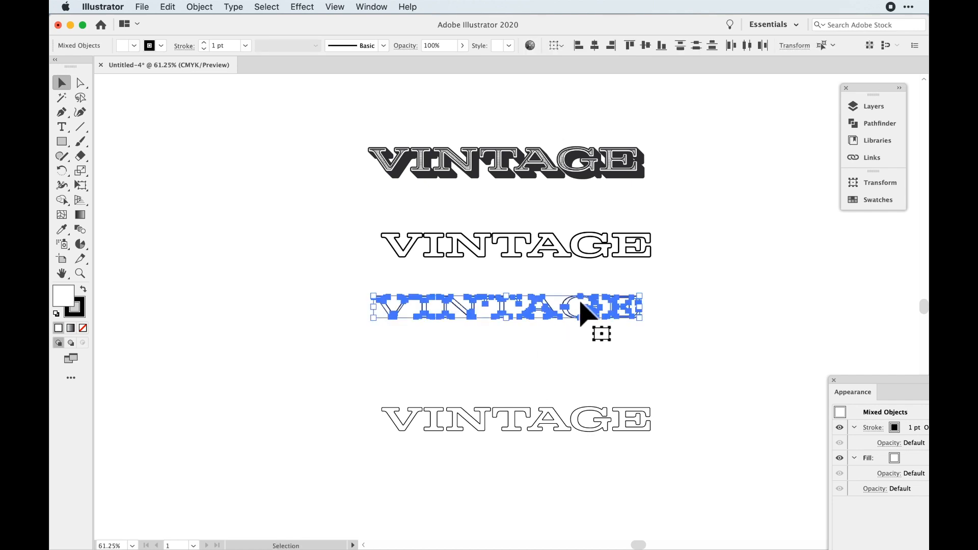
{"action": "left_click_drag", "start_coordinate": [686, 281], "coordinate": [309, 364]}
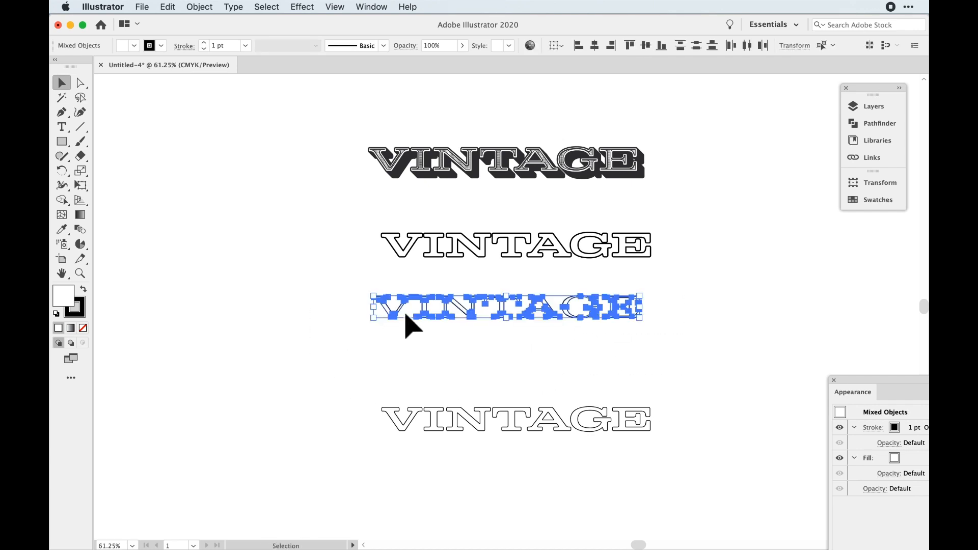
{"action": "left_click_drag", "start_coordinate": [406, 328], "coordinate": [413, 304]}
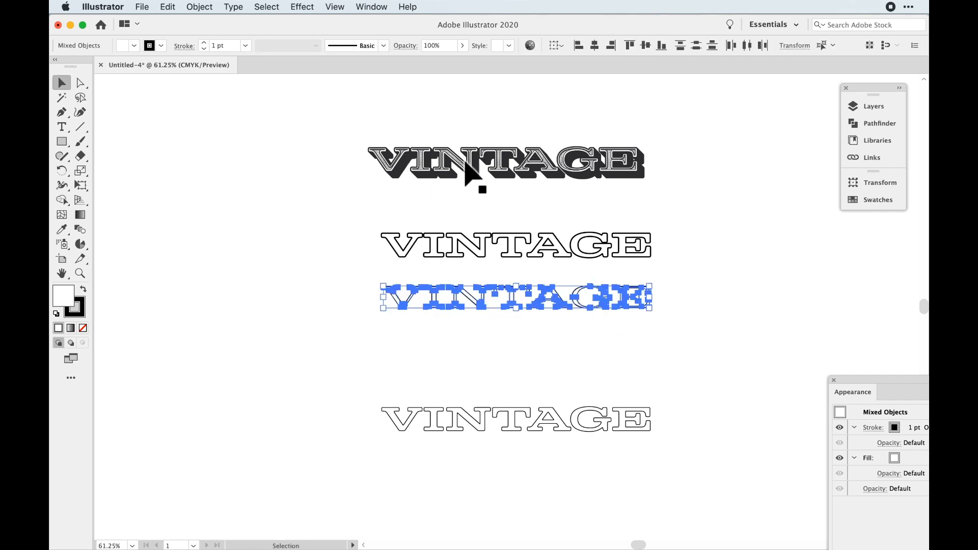
Set up a Transform effect on the 2 pt outlined VINTAGE lettering with 1 pt horizontal and 1 pt vertical moves
{"action": "left_click", "coordinate": [683, 229]}
{"action": "left_click_drag", "start_coordinate": [703, 213], "coordinate": [374, 264]}
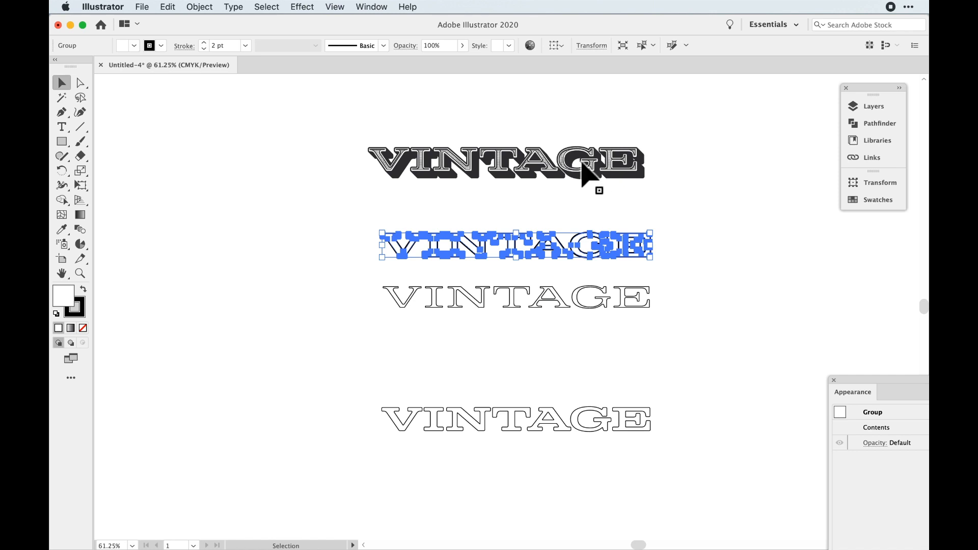
{"action": "left_click", "coordinate": [303, 6]}
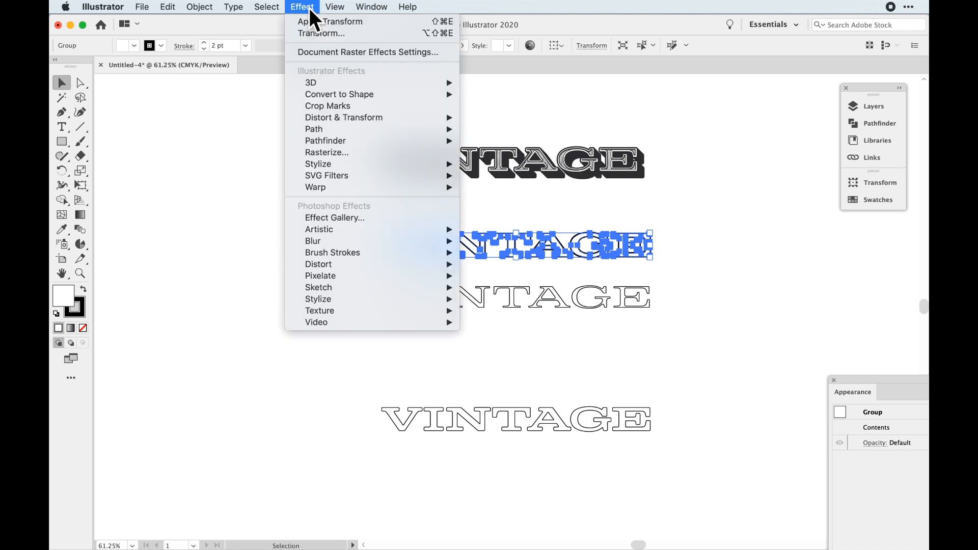
{"action": "mouse_move", "coordinate": [319, 118]}
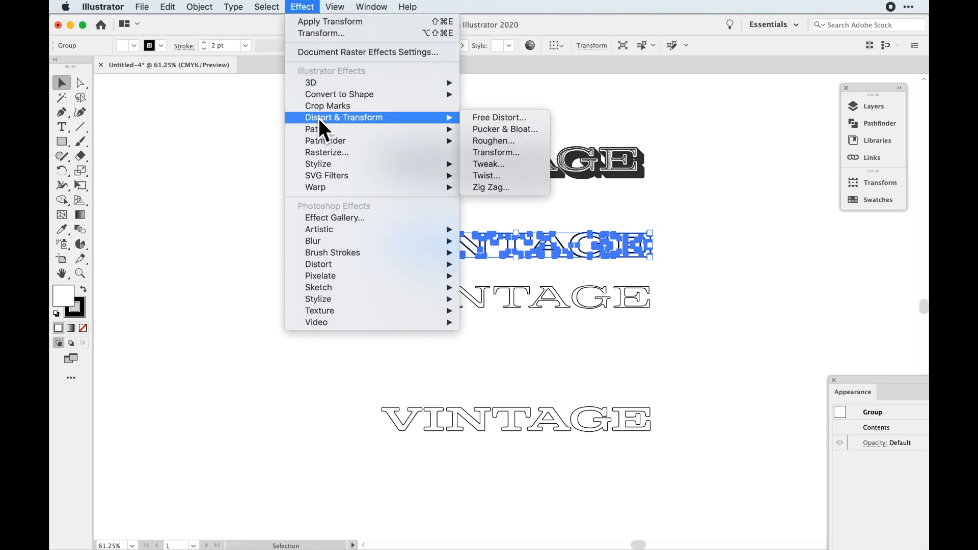
{"action": "left_click", "coordinate": [515, 155]}
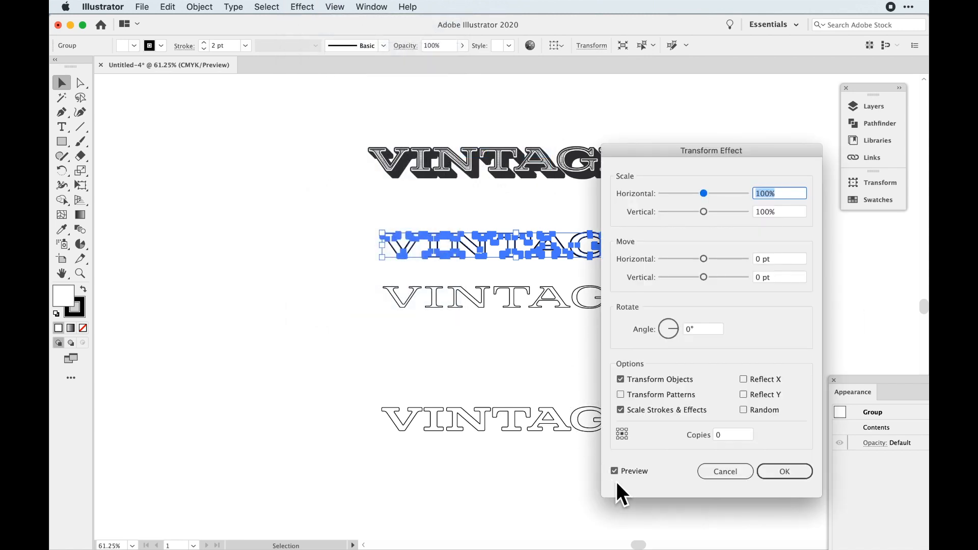
{"action": "left_click", "coordinate": [774, 261]}
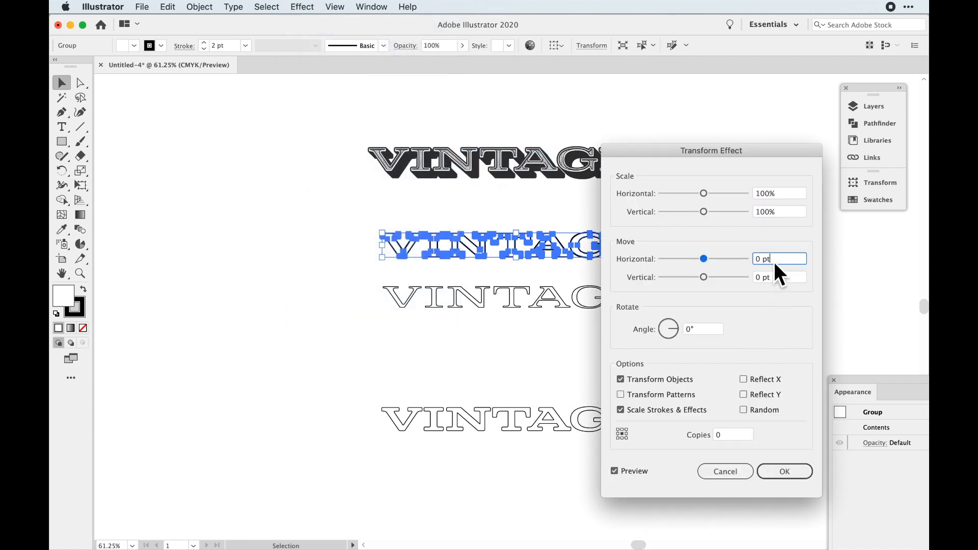
{"action": "key", "text": "Up"}
{"action": "left_click", "coordinate": [787, 278]}
{"action": "key", "text": "Up"}
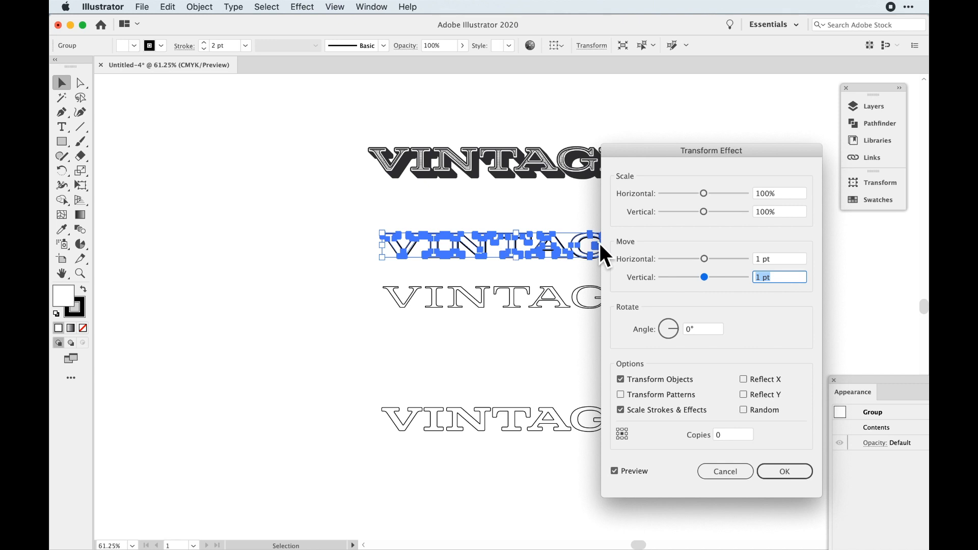
Set the Transform effect to 10 copies and apply it to build the drop shadow
{"action": "left_click", "coordinate": [736, 435]}
{"action": "key", "text": "Up"}
{"action": "key", "text": "Up"}
{"action": "key", "text": "Up"}
{"action": "key", "text": "Up"}
{"action": "key", "text": "Up"}
{"action": "key", "text": "Up"}
{"action": "key", "text": "Up"}
{"action": "key", "text": "Up"}
{"action": "key", "text": "Up"}
{"action": "key", "text": "Up"}
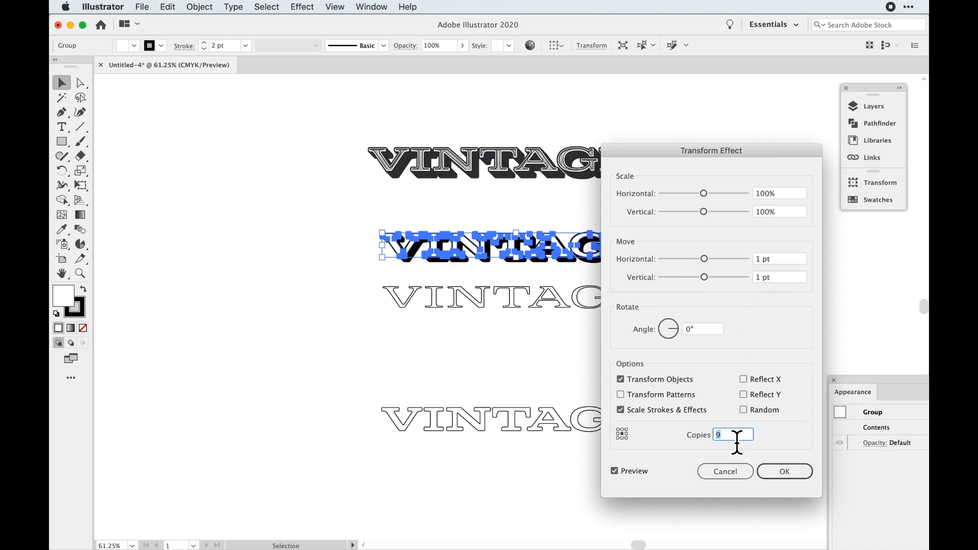
{"action": "key", "text": "Up"}
{"action": "left_click", "coordinate": [784, 470]}
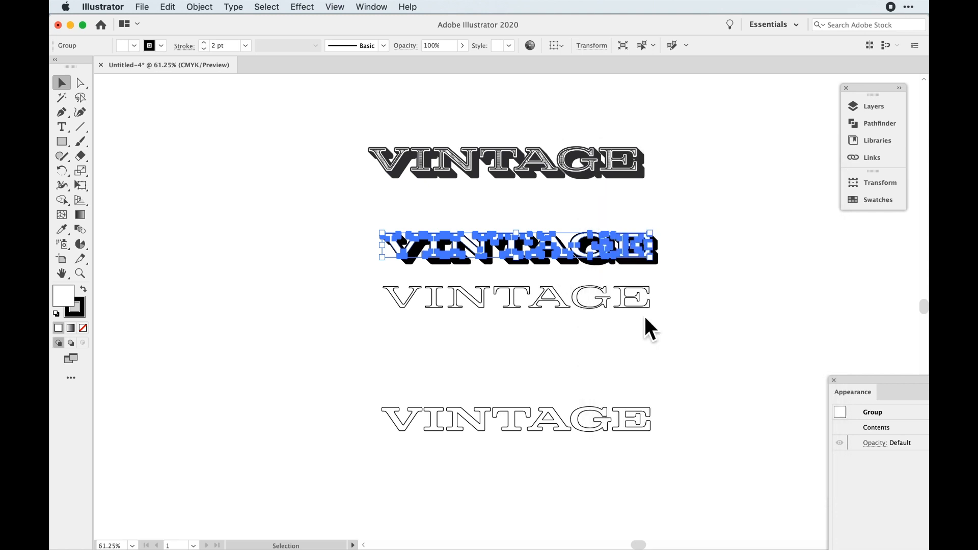
{"action": "left_click", "coordinate": [684, 261]}
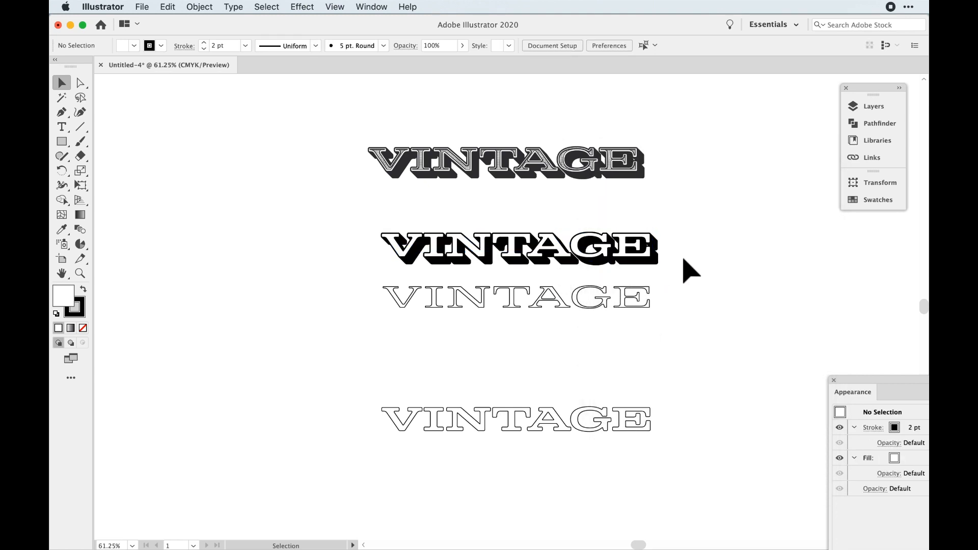
Set the fill of the inset letter paths beneath the shadowed lettering to none
{"action": "key", "text": "super+equal"}
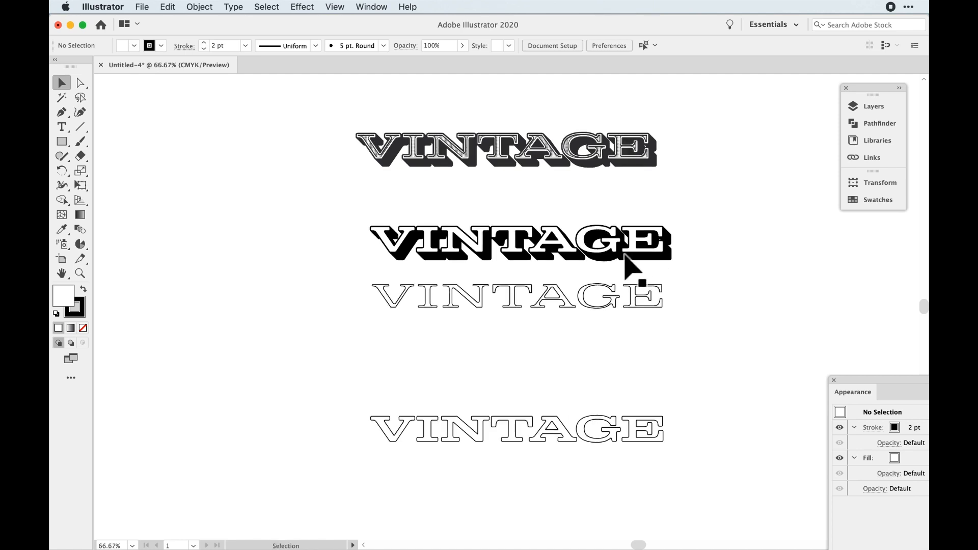
{"action": "left_click_drag", "start_coordinate": [337, 255], "coordinate": [693, 328]}
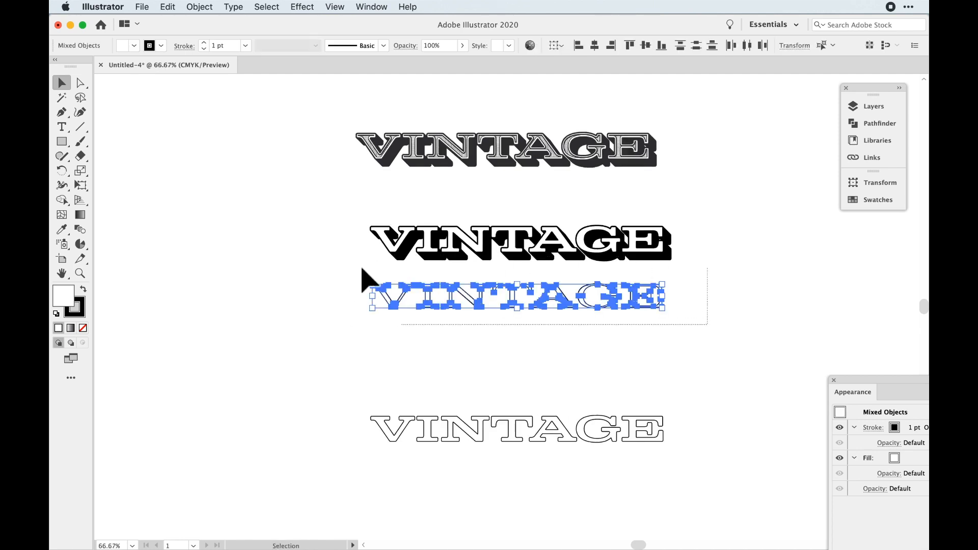
{"action": "scroll", "coordinate": [326, 279], "scroll_direction": "right", "scroll_amount": 2}
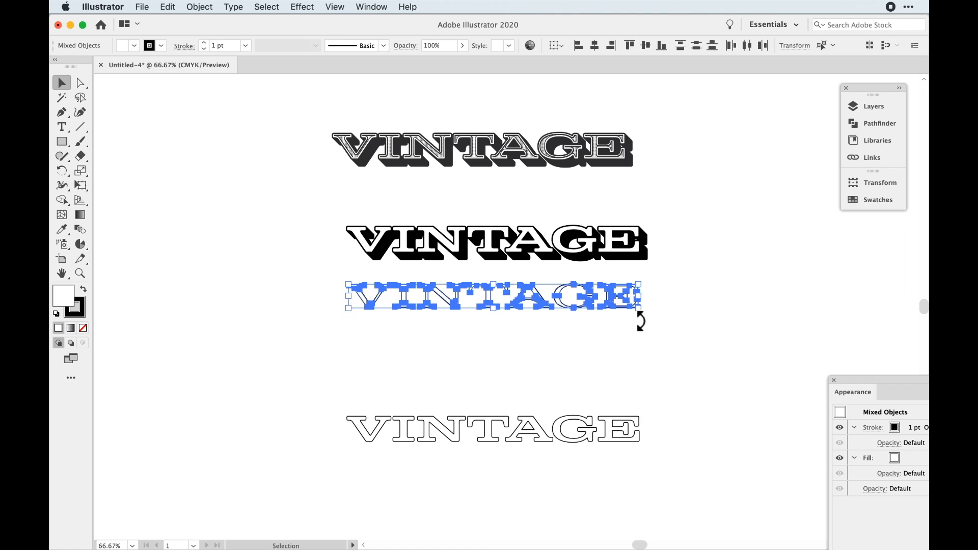
{"action": "left_click", "coordinate": [134, 45]}
{"action": "left_click", "coordinate": [57, 66]}
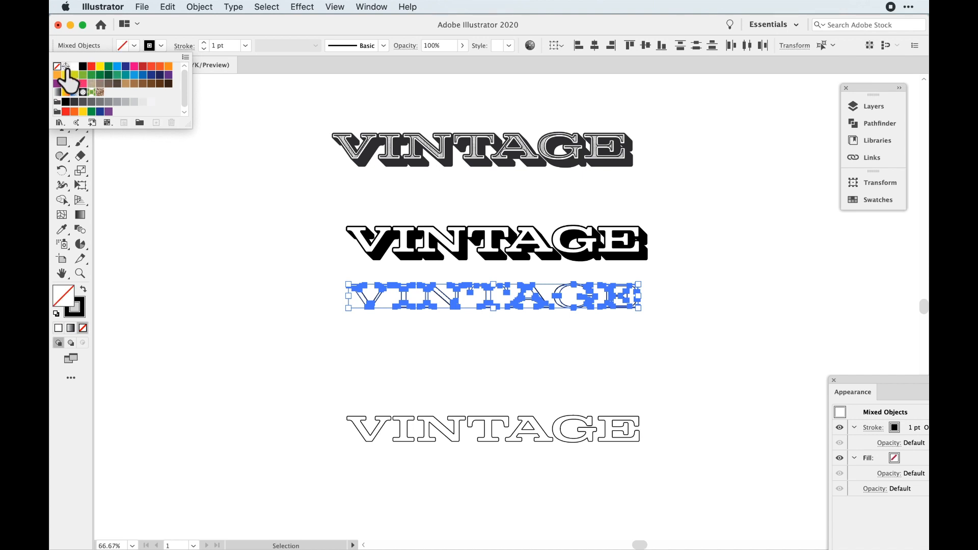
Duplicate the unfilled inset lettering into the gap above the lowest VINTAGE outline
{"action": "left_click_drag", "start_coordinate": [308, 276], "coordinate": [727, 359]}
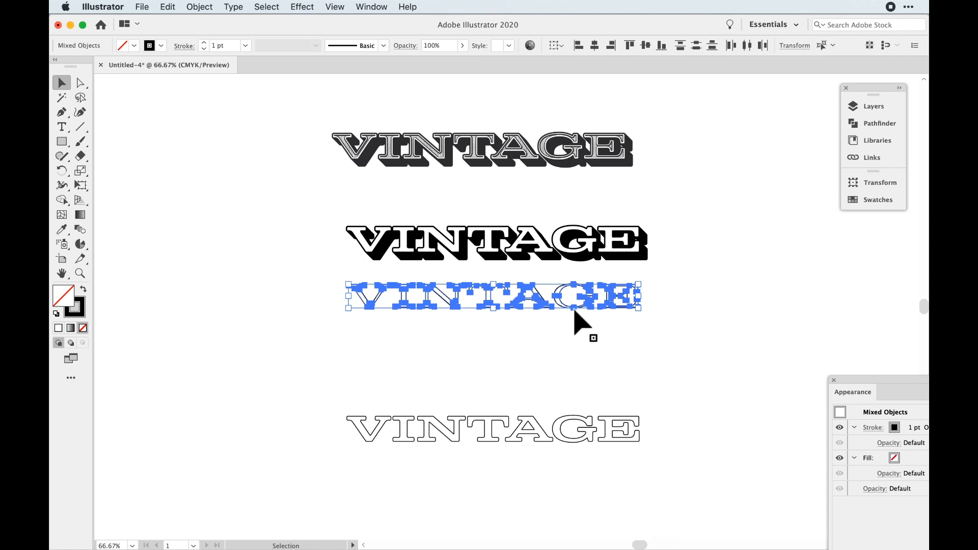
{"action": "left_click_drag", "start_coordinate": [574, 312], "coordinate": [619, 379]}
{"action": "left_click", "coordinate": [713, 393]}
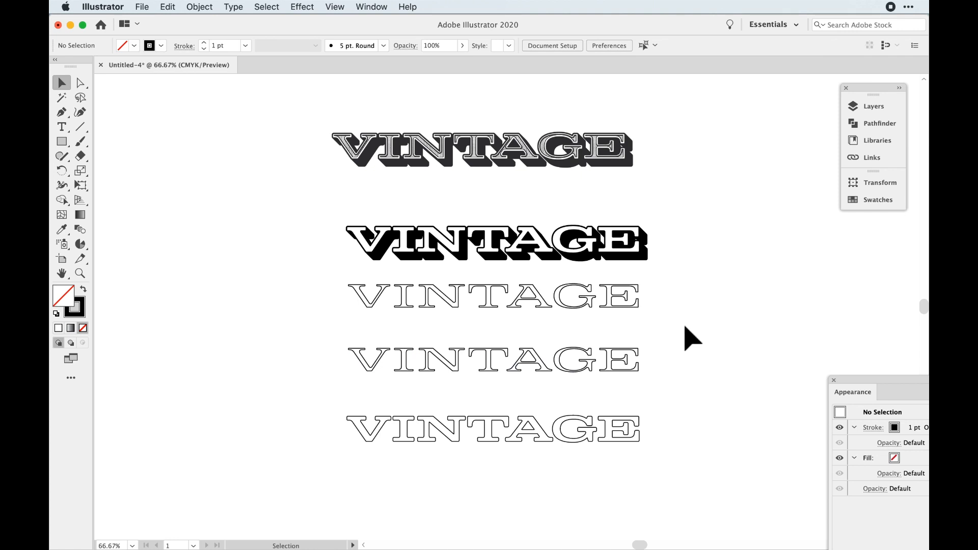
Combine the upper inset letter paths, directly beneath the shadowed lettering, into one compound path
{"action": "left_click_drag", "start_coordinate": [683, 324], "coordinate": [316, 283]}
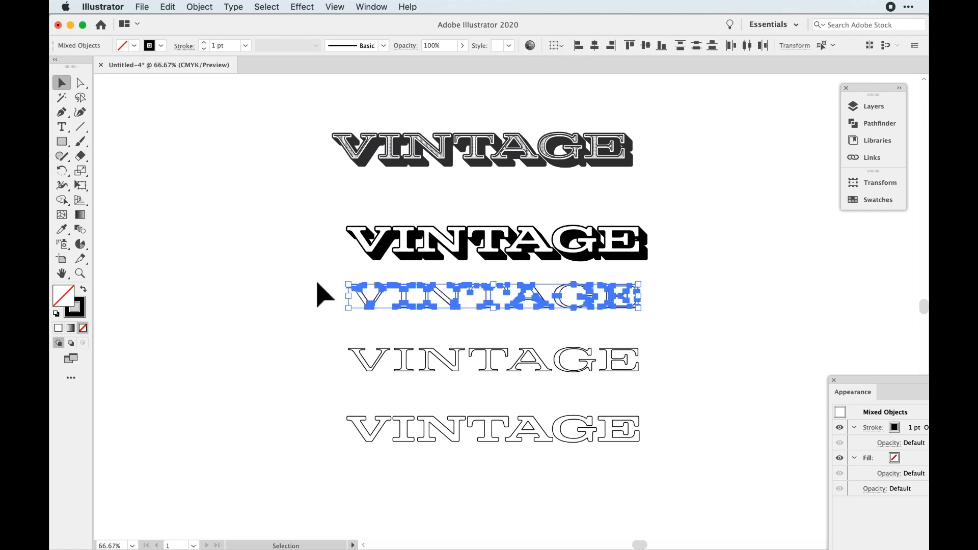
{"action": "key", "text": "super+equal"}
{"action": "key", "text": "super+equal"}
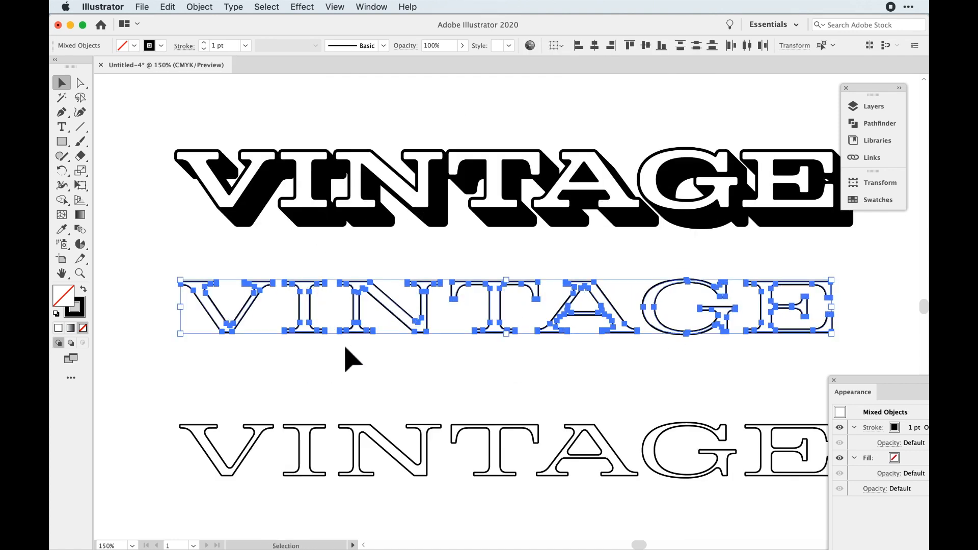
{"action": "left_click", "coordinate": [198, 7]}
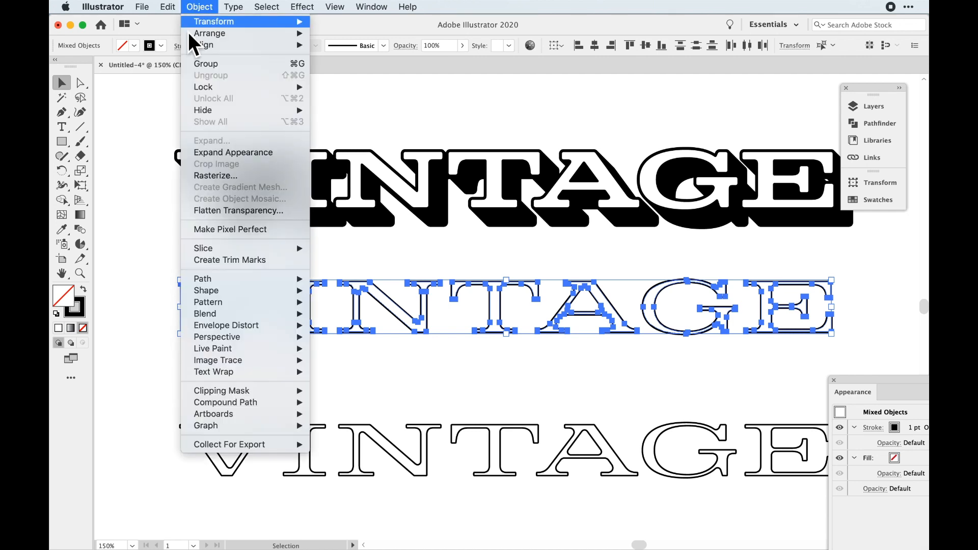
{"action": "mouse_move", "coordinate": [212, 405]}
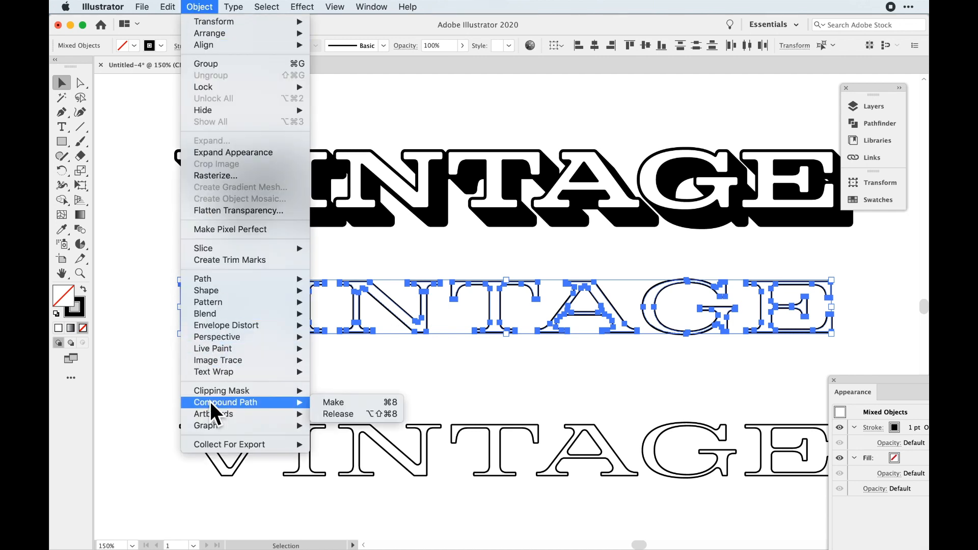
{"action": "left_click", "coordinate": [333, 402]}
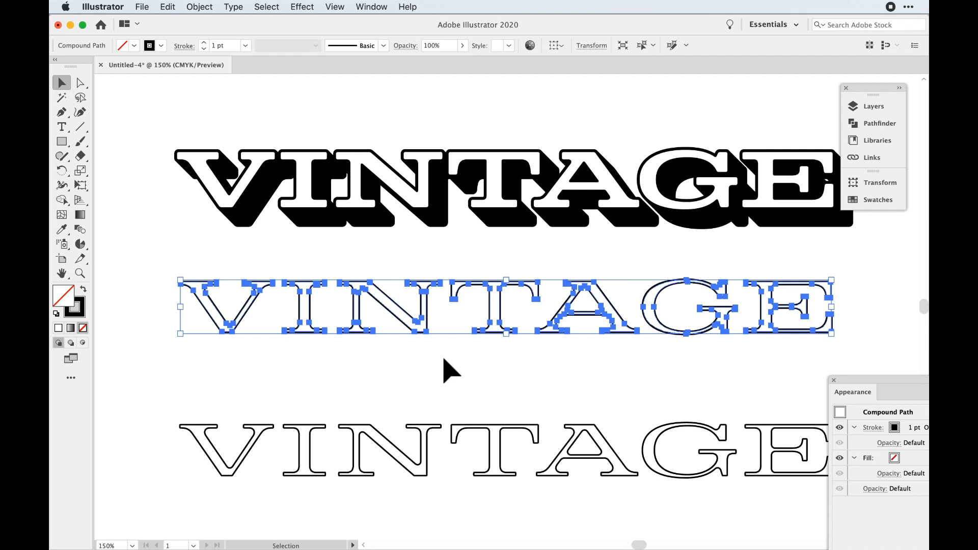
In Draw Inside mode, draw a horizontal 1 pt black line across the top of the inset compound lettering
{"action": "left_click", "coordinate": [85, 344]}
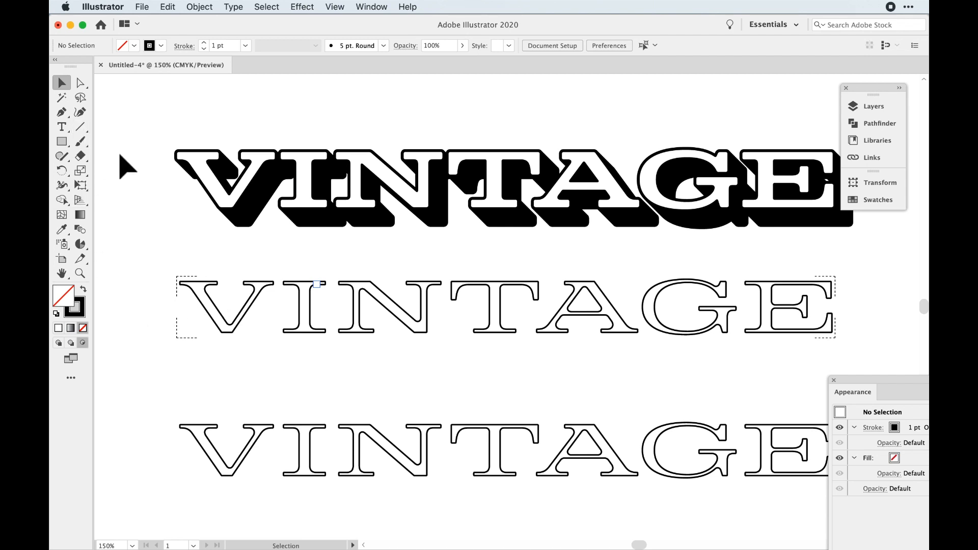
{"action": "left_click", "coordinate": [81, 127]}
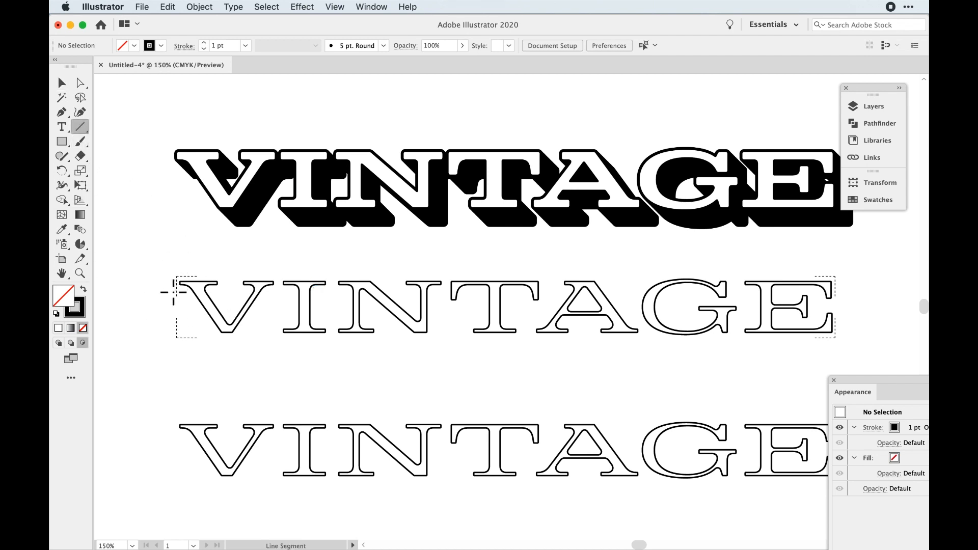
{"action": "left_click_drag", "start_coordinate": [170, 293], "coordinate": [866, 292]}
{"action": "left_click_drag", "start_coordinate": [856, 290], "coordinate": [856, 290]}
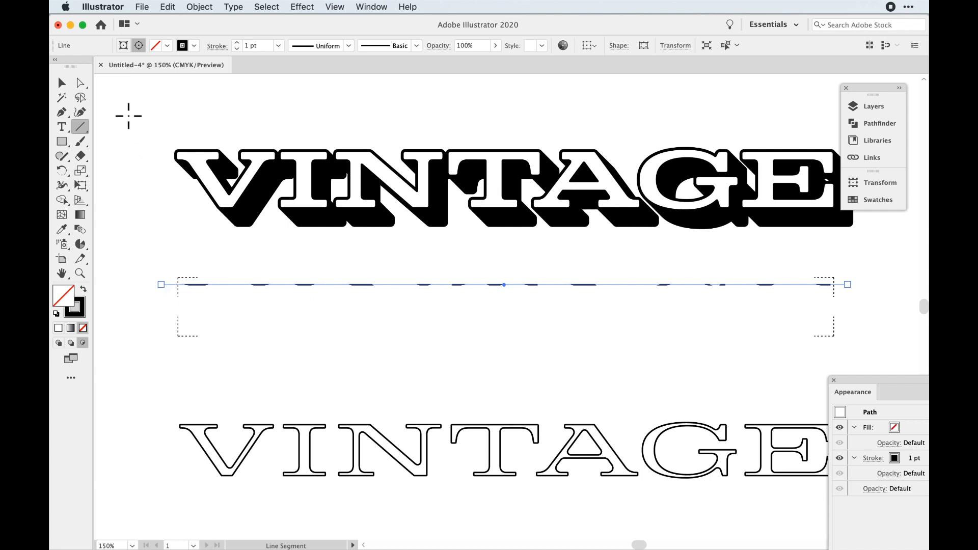
Repeat copies of the line downward at small, even spacing until they fill the inset lettering, and return to Draw Normal mode
{"action": "left_click", "coordinate": [62, 82]}
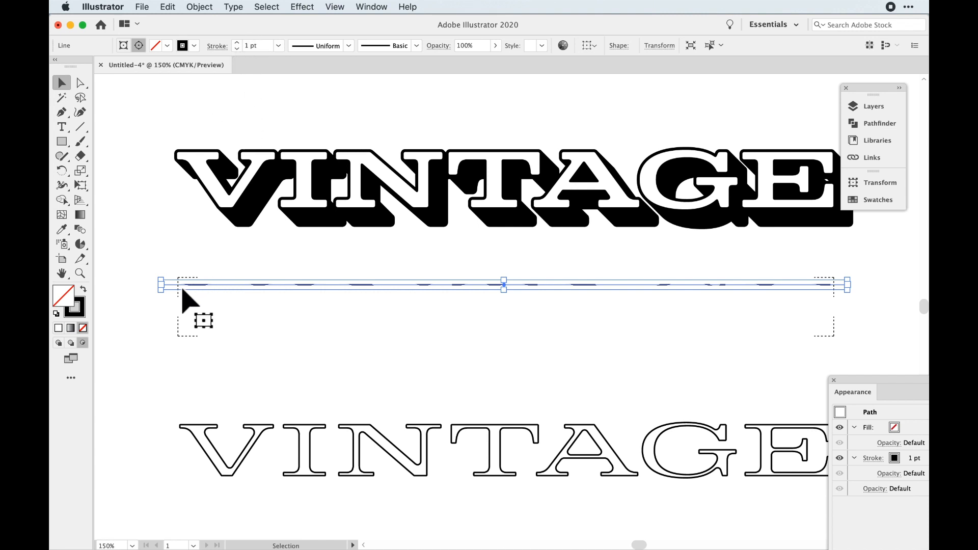
{"action": "left_click_drag", "start_coordinate": [173, 287], "coordinate": [174, 290]}
{"action": "key", "text": "super+d"}
{"action": "key", "text": "super+d"}
{"action": "key", "text": "super+d"}
{"action": "key", "text": "super+d"}
{"action": "key", "text": "super+d"}
{"action": "key", "text": "super+d"}
{"action": "key", "text": "super+d"}
{"action": "key", "text": "super+d"}
{"action": "key", "text": "super+d"}
{"action": "key", "text": "super+d"}
{"action": "key", "text": "super+d"}
{"action": "key", "text": "super+d"}
{"action": "key", "text": "super+d"}
{"action": "key", "text": "super+d"}
{"action": "key", "text": "super+d"}
{"action": "key", "text": "super+d"}
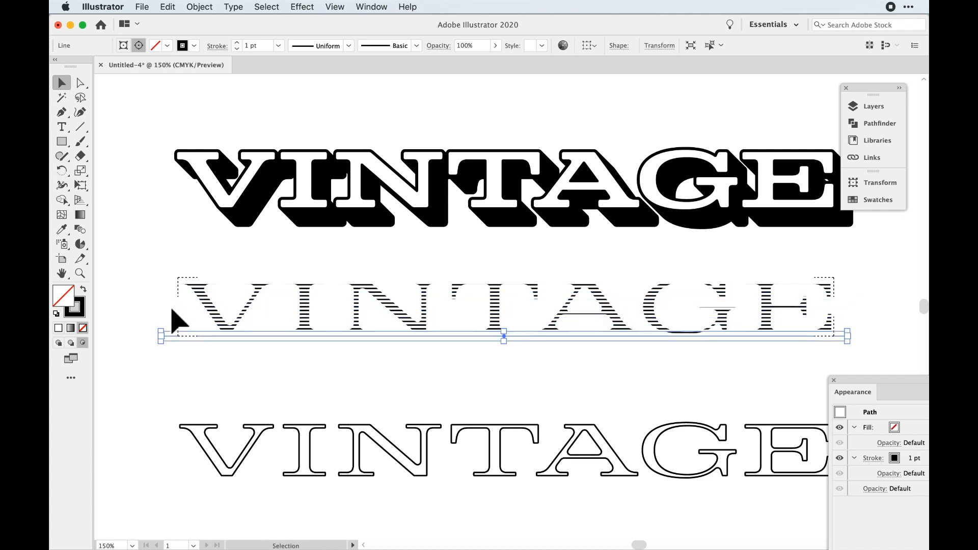
{"action": "left_click_drag", "start_coordinate": [140, 280], "coordinate": [871, 337]}
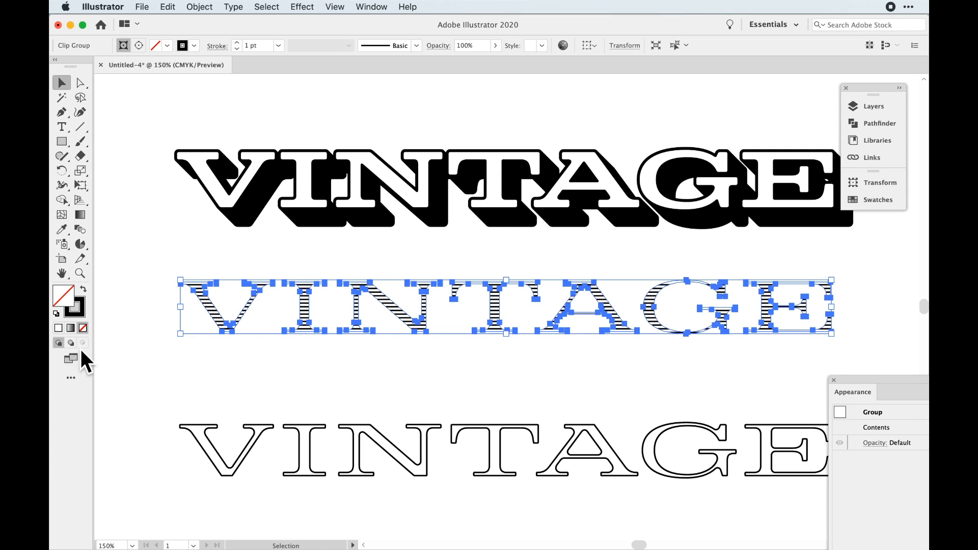
{"action": "left_click", "coordinate": [275, 371]}
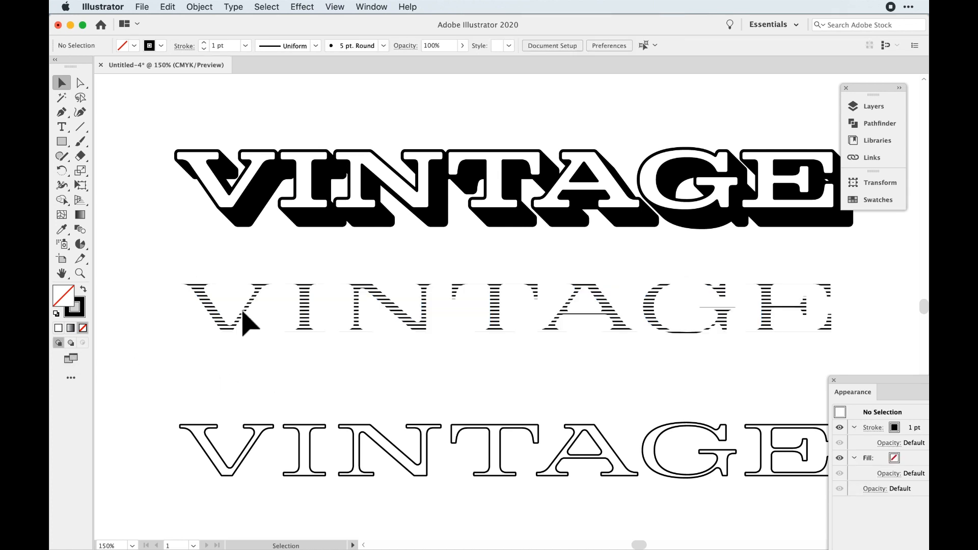
Try the line-filled lettering on top of the shadowed VINTAGE lettering, and move it back beneath it
{"action": "left_click_drag", "start_coordinate": [247, 319], "coordinate": [242, 187]}
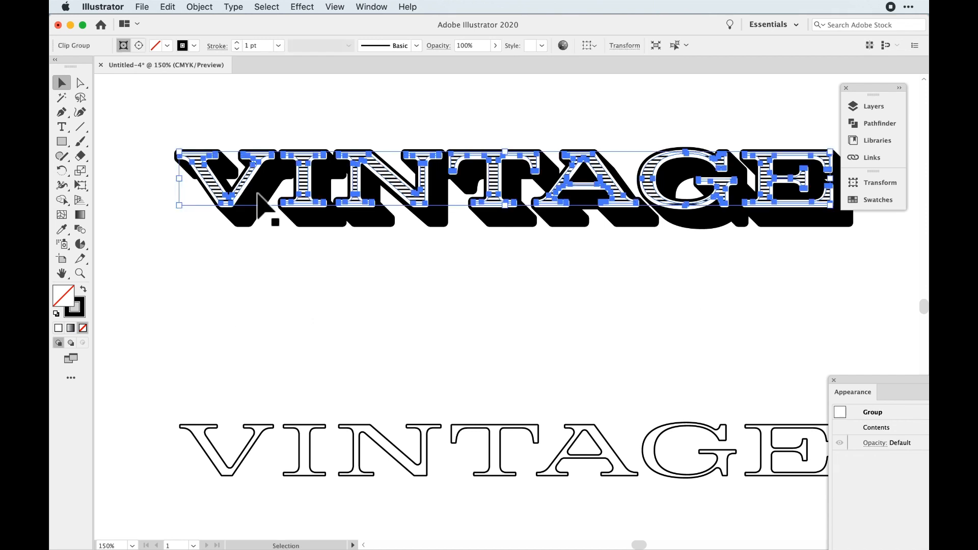
{"action": "left_click", "coordinate": [483, 296]}
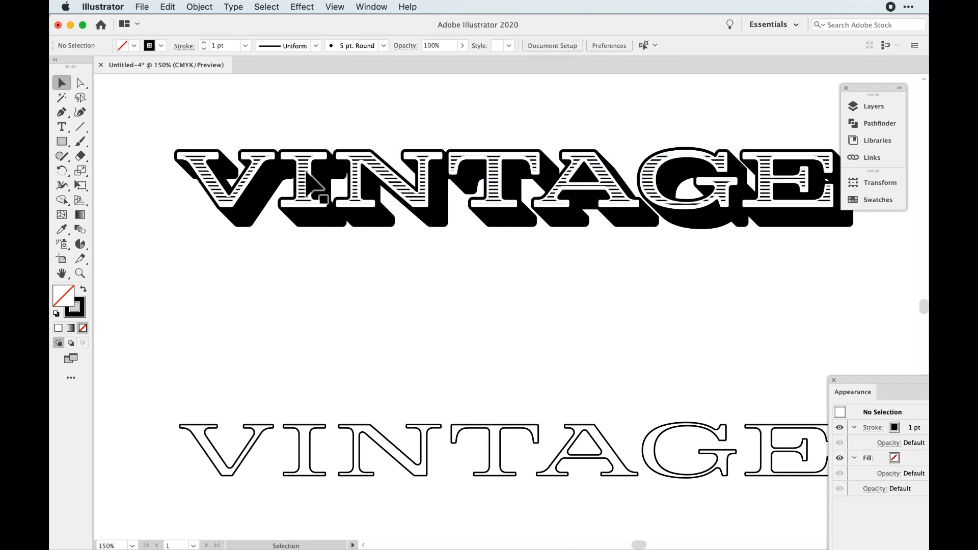
{"action": "left_click_drag", "start_coordinate": [311, 211], "coordinate": [312, 312]}
{"action": "scroll", "coordinate": [688, 125], "scroll_direction": "up", "scroll_amount": 5}
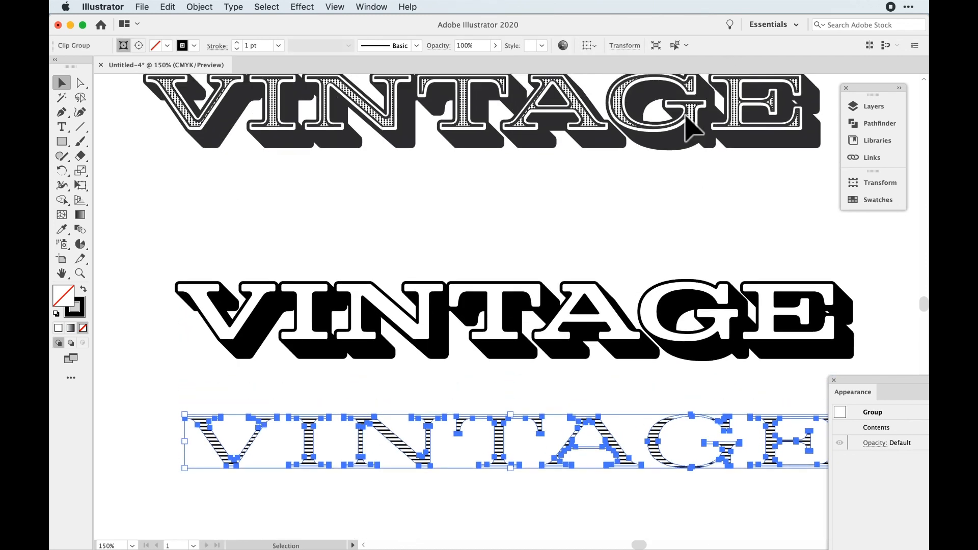
{"action": "scroll", "coordinate": [591, 133], "scroll_direction": "down", "scroll_amount": 4}
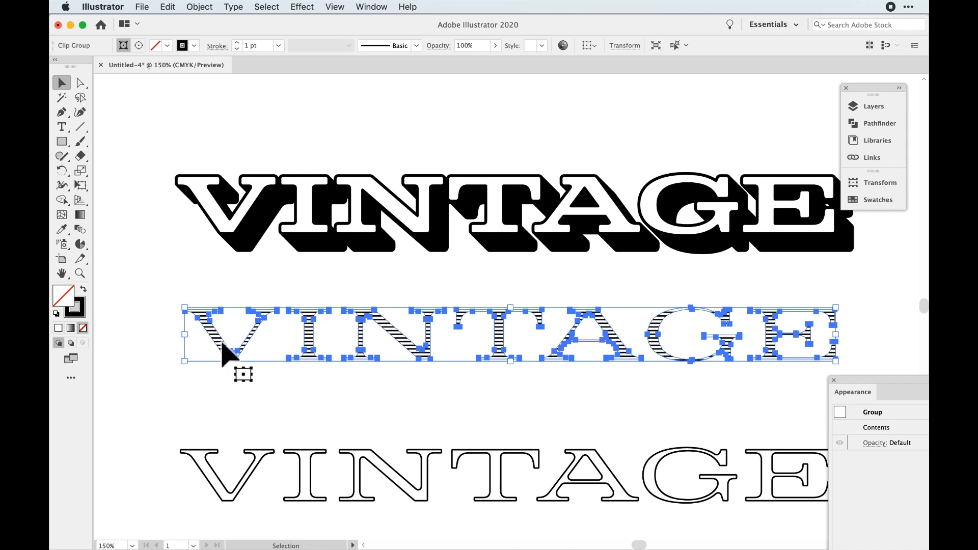
Edit the contents of the line-filled clip group and nudge all its lines slightly upward inside the letters
{"action": "left_click", "coordinate": [140, 46]}
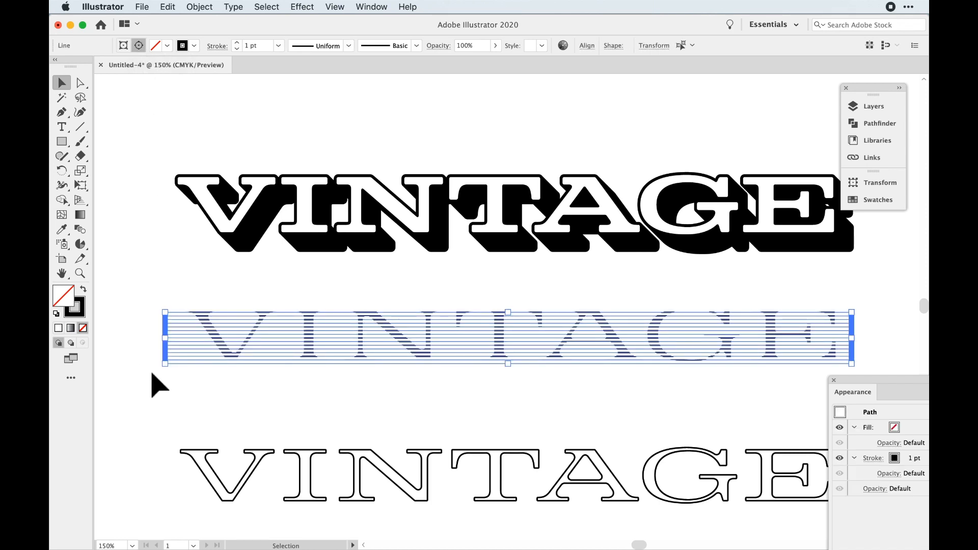
{"action": "key", "text": "Up"}
{"action": "key", "text": "Up"}
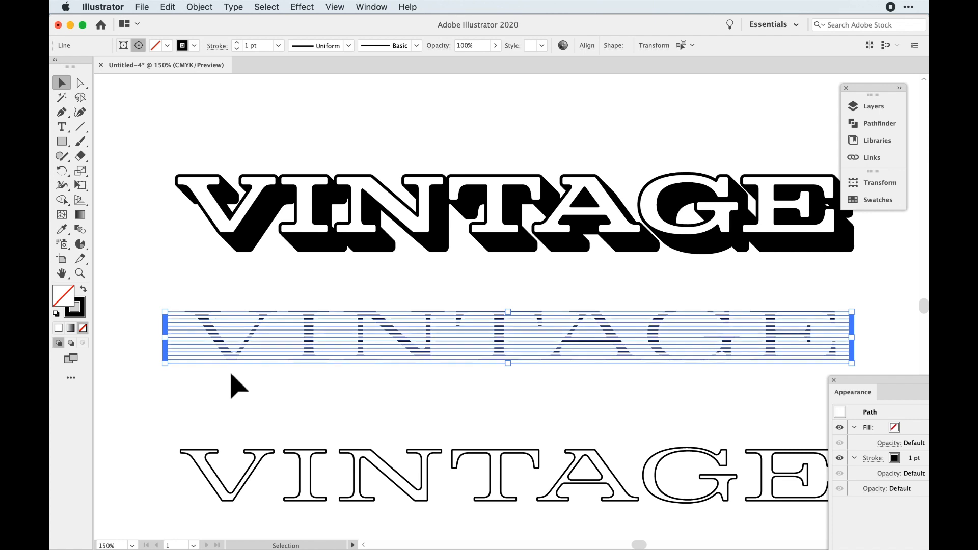
{"action": "key", "text": "Up"}
{"action": "key", "text": "Up"}
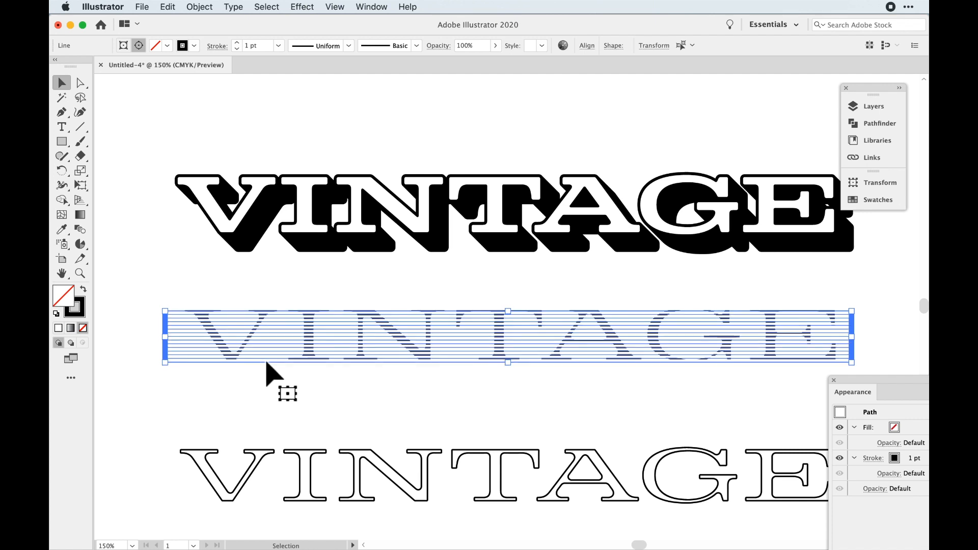
{"action": "scroll", "coordinate": [444, 148], "scroll_direction": "up", "scroll_amount": 2}
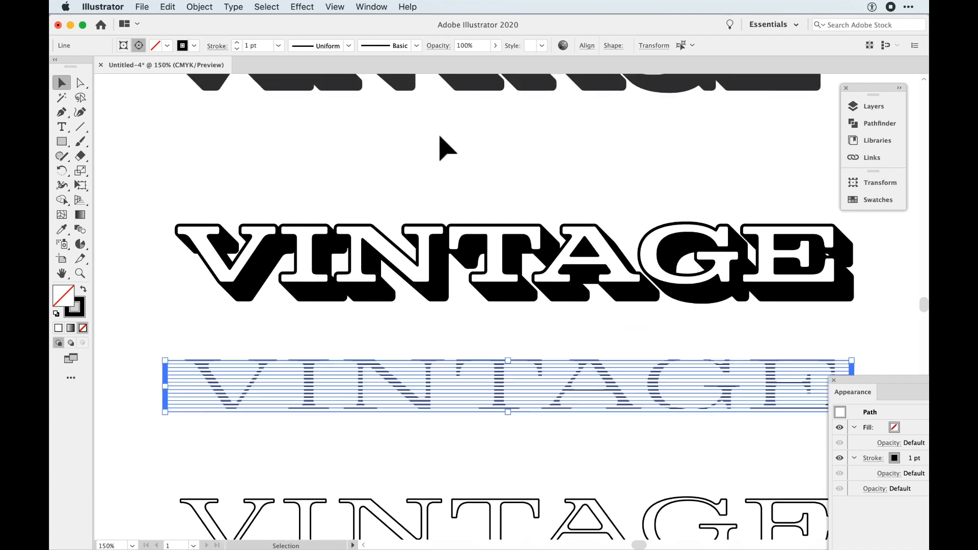
Make the lines inside the clip group dotted, with round caps, a 0 pt dash and a 2 pt gap
{"action": "scroll", "coordinate": [446, 153], "scroll_direction": "up", "scroll_amount": 3}
{"action": "scroll", "coordinate": [472, 183], "scroll_direction": "down", "scroll_amount": 2}
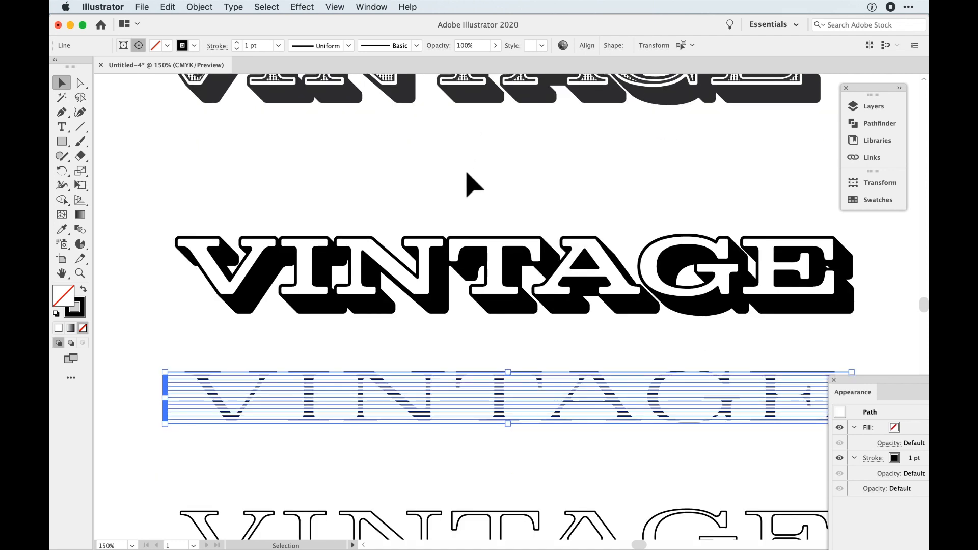
{"action": "left_click", "coordinate": [220, 46]}
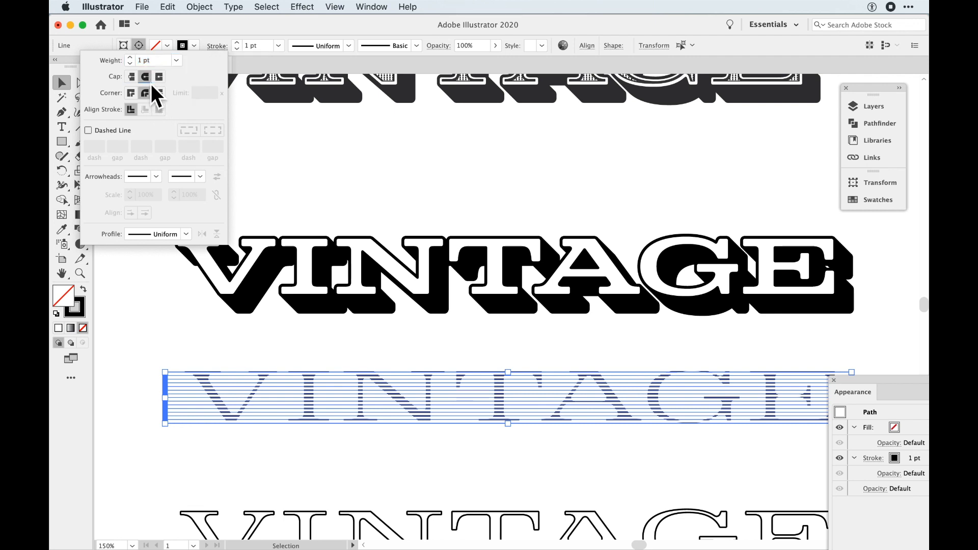
{"action": "left_click", "coordinate": [90, 132]}
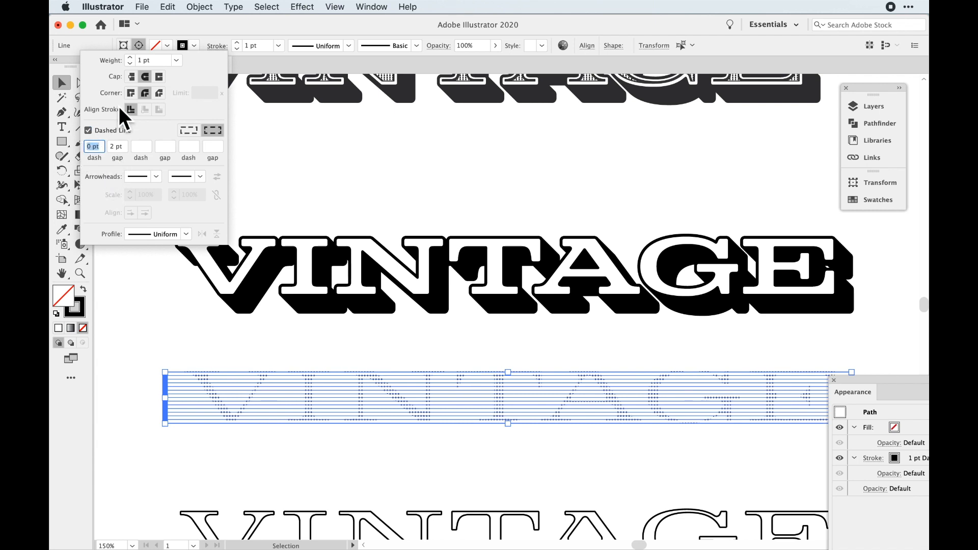
{"action": "left_click", "coordinate": [146, 84]}
{"action": "left_click", "coordinate": [126, 151]}
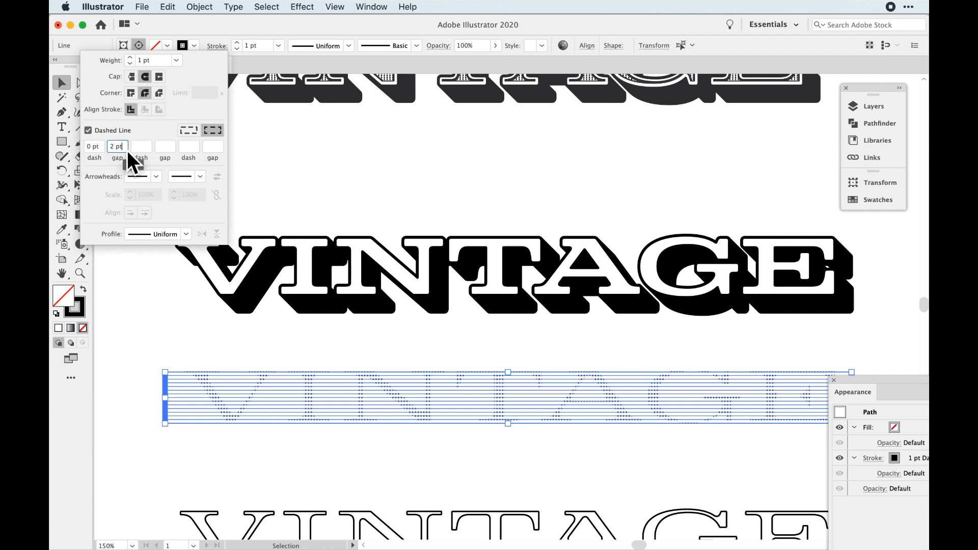
{"action": "type", "text": "3"}
{"action": "key", "text": "Return"}
{"action": "type", "text": "2"}
{"action": "key", "text": "Return"}
{"action": "key", "text": "Escape"}
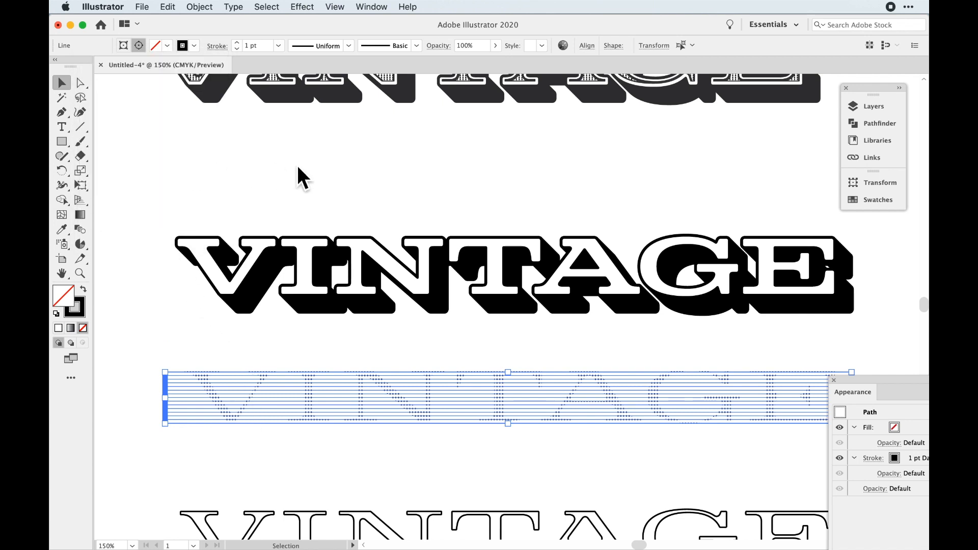
{"action": "left_click", "coordinate": [136, 264]}
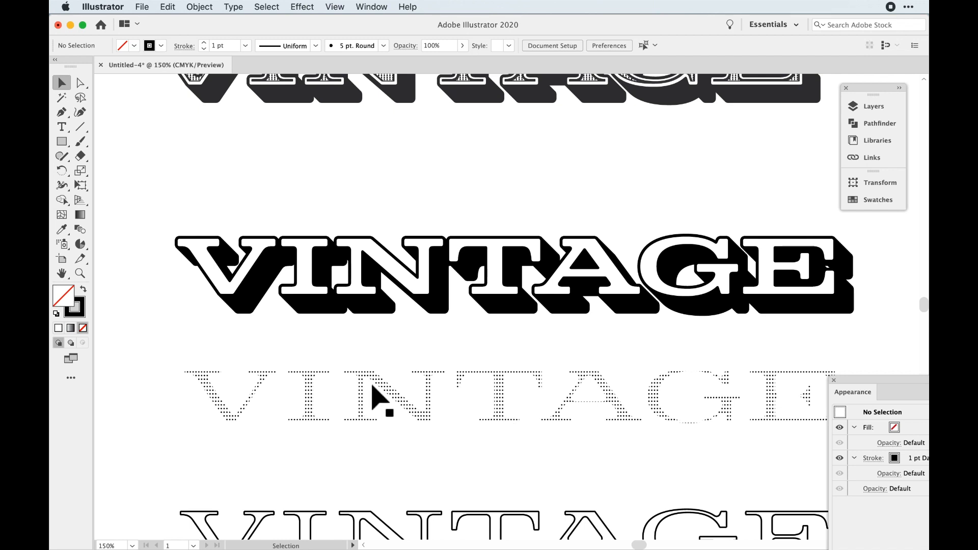
Move the dotted clip group up onto the white faces of the shadowed VINTAGE lettering
{"action": "left_click_drag", "start_coordinate": [374, 382], "coordinate": [370, 263]}
{"action": "left_click", "coordinate": [387, 354]}
{"action": "scroll", "coordinate": [399, 403], "scroll_direction": "down", "scroll_amount": 2}
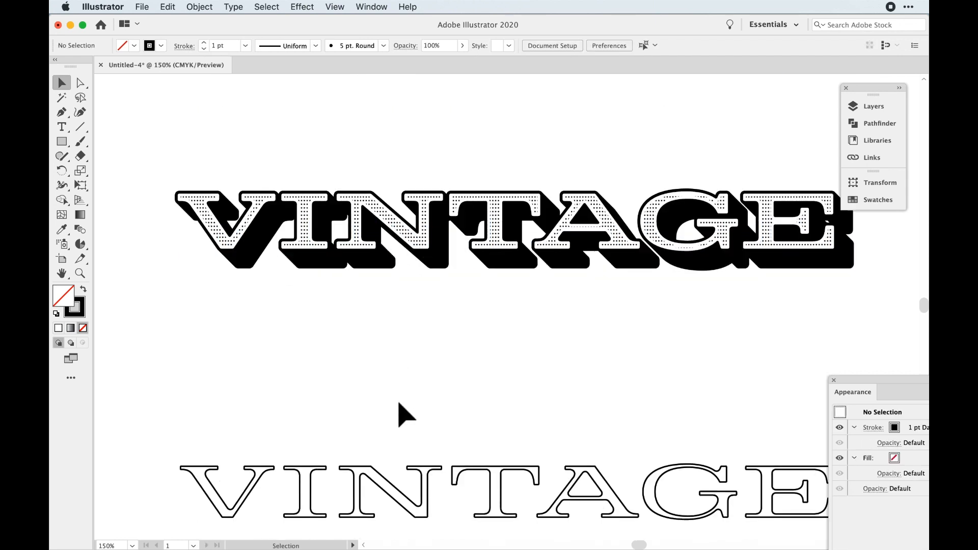
Select all the thin outlined inset letters and move them up, closer beneath the shadowed lettering
{"action": "scroll", "coordinate": [406, 415], "scroll_direction": "down", "scroll_amount": 1}
{"action": "left_click_drag", "start_coordinate": [143, 425], "coordinate": [869, 519]}
{"action": "left_click_drag", "start_coordinate": [862, 397], "coordinate": [850, 475]}
{"action": "left_click_drag", "start_coordinate": [732, 470], "coordinate": [693, 387]}
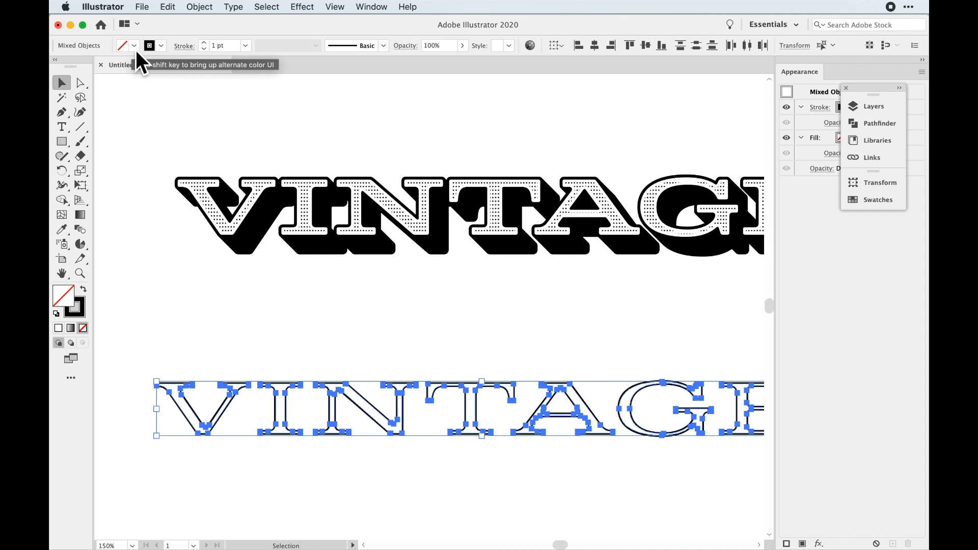
Examine the sample's inner letter shading up close, and combine the outlined inset letters into one compound path
{"action": "key", "text": "super+minus"}
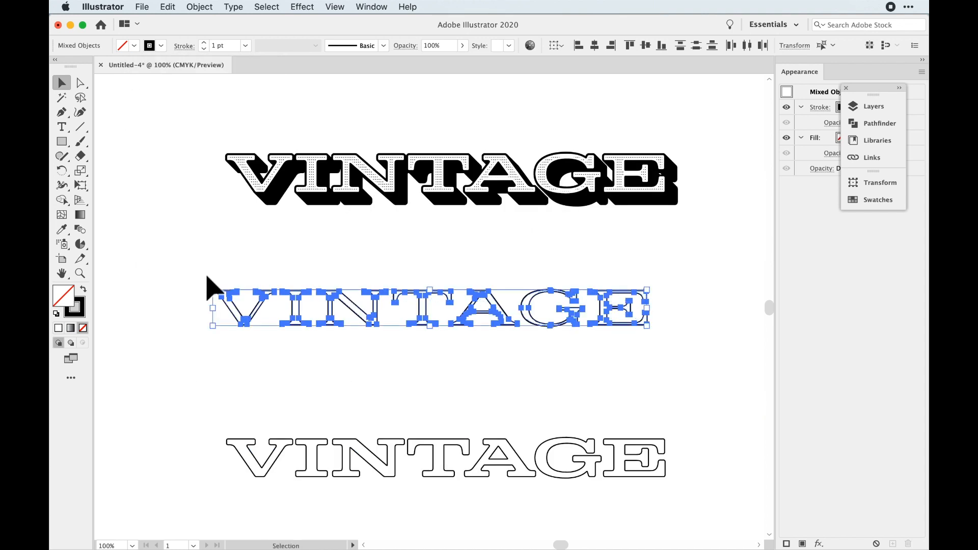
{"action": "scroll", "coordinate": [508, 364], "scroll_direction": "up", "scroll_amount": 5}
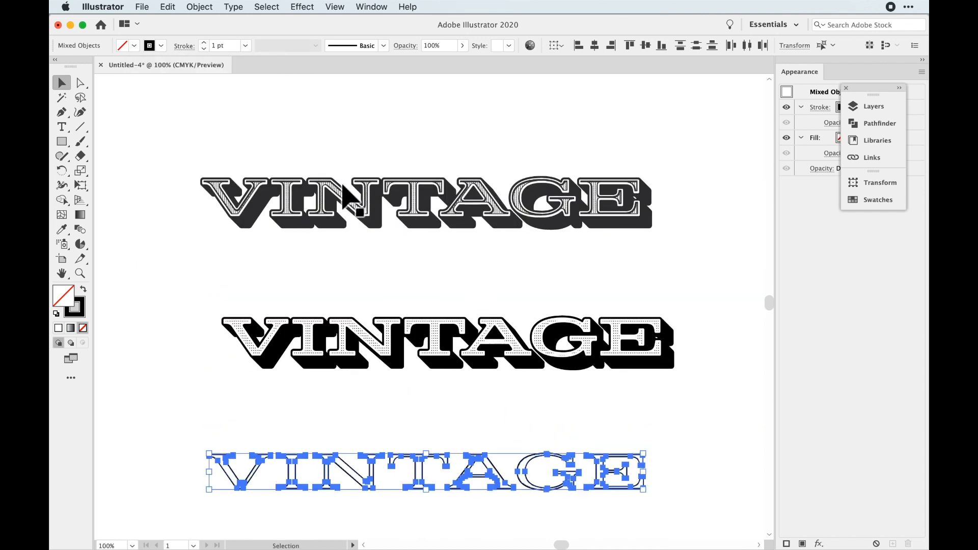
{"action": "left_click_drag", "start_coordinate": [289, 162], "coordinate": [355, 223]}
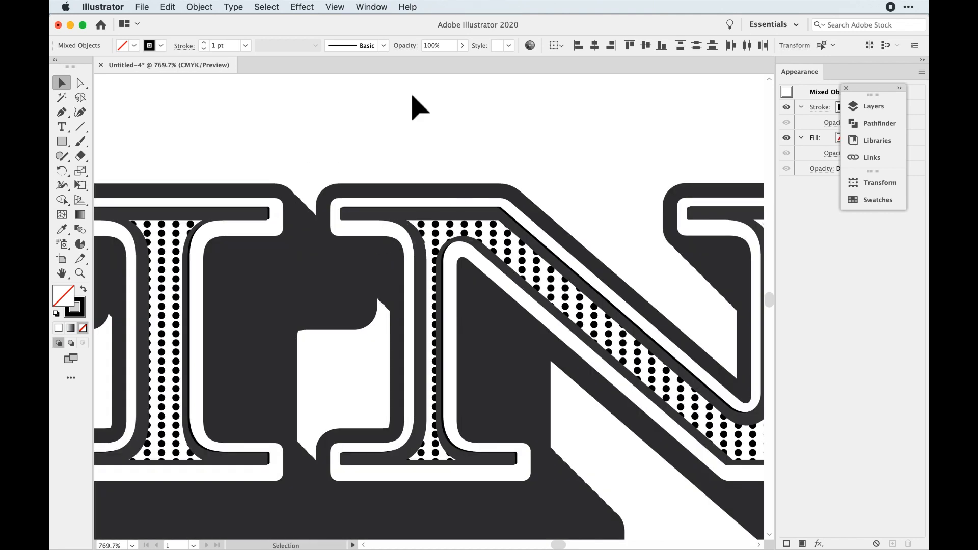
{"action": "key", "text": "super+0"}
{"action": "left_click_drag", "start_coordinate": [251, 299], "coordinate": [578, 366]}
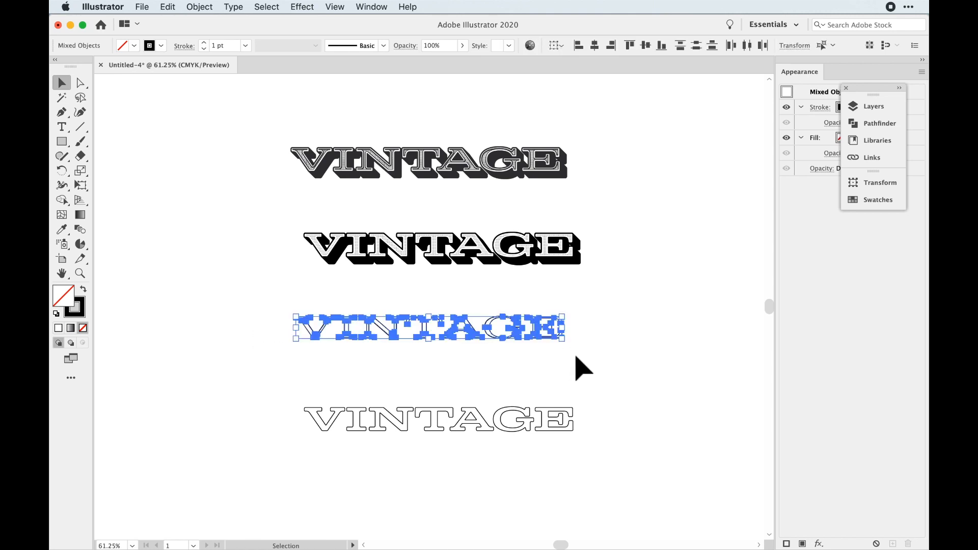
{"action": "left_click", "coordinate": [210, 6]}
{"action": "mouse_move", "coordinate": [236, 402]}
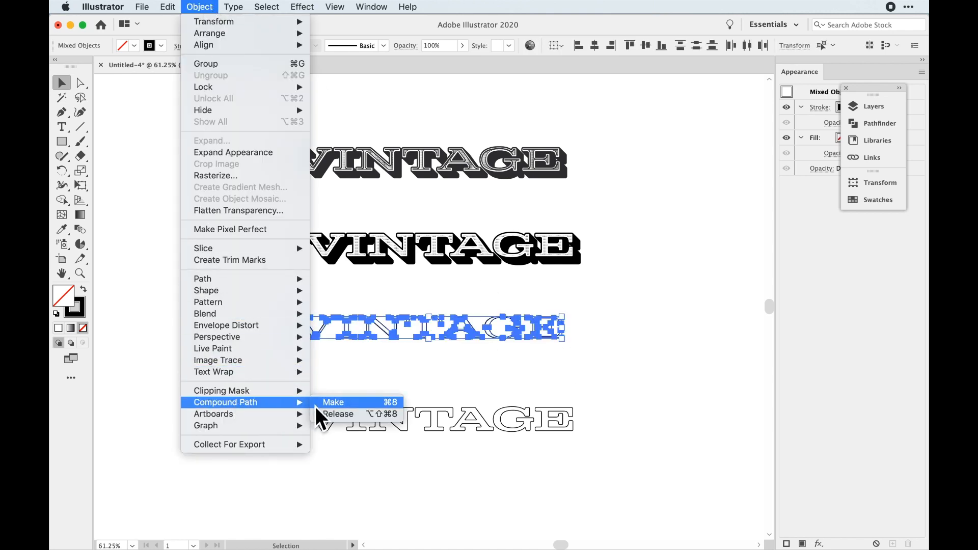
{"action": "left_click", "coordinate": [341, 407]}
In Draw Inside mode, paste a copy of the compound lettering in place inside itself and nudge it slightly right and down
{"action": "key", "text": "super+space"}
{"action": "left_click_drag", "start_coordinate": [275, 295], "coordinate": [450, 385]}
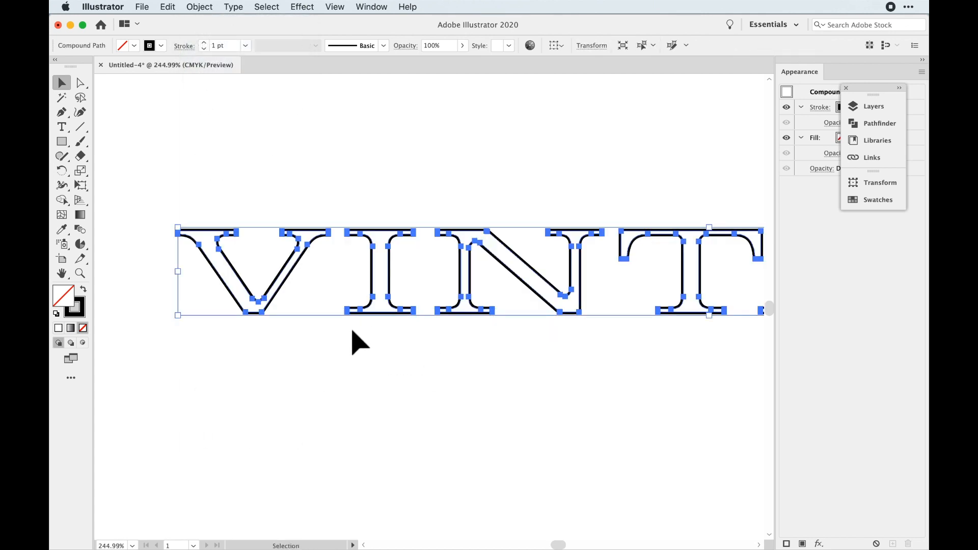
{"action": "left_click", "coordinate": [84, 346]}
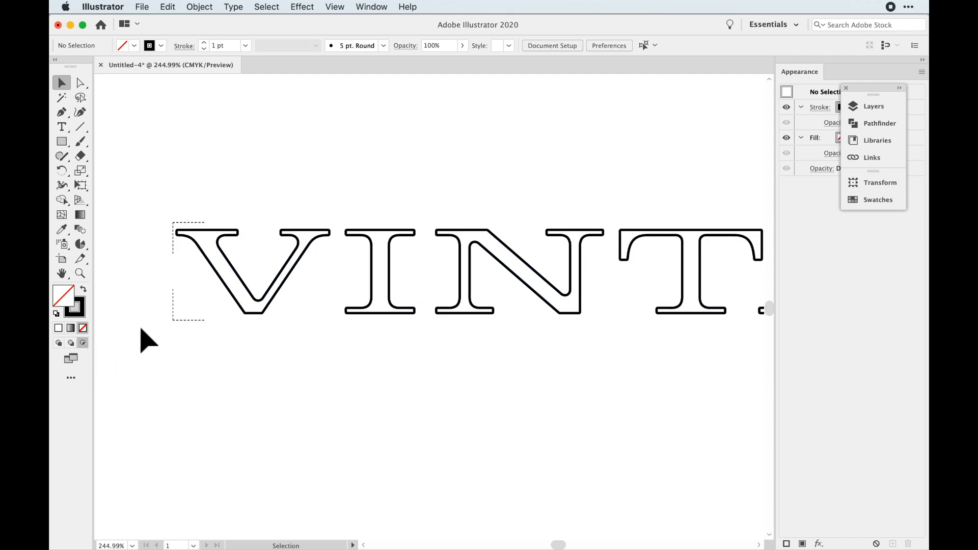
{"action": "key", "text": "super+a"}
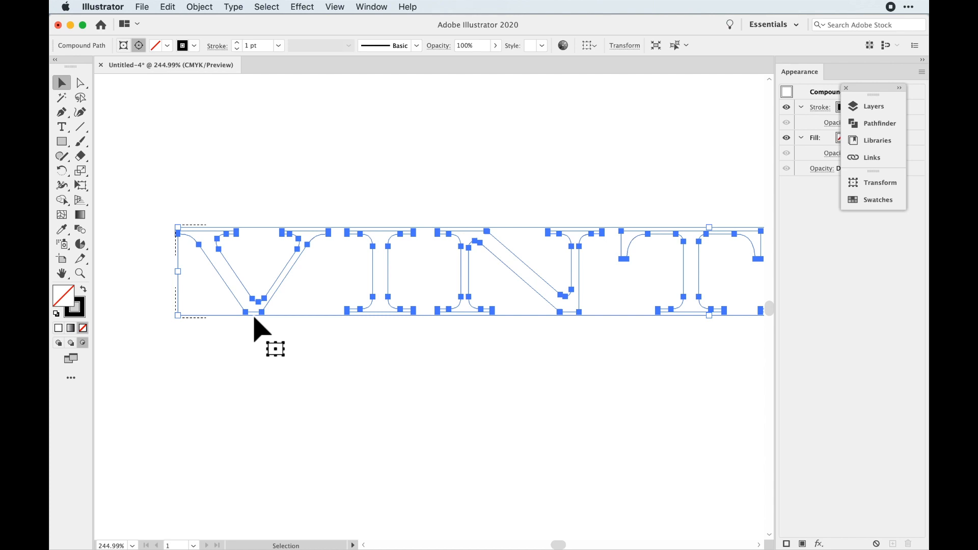
{"action": "key", "text": "Right"}
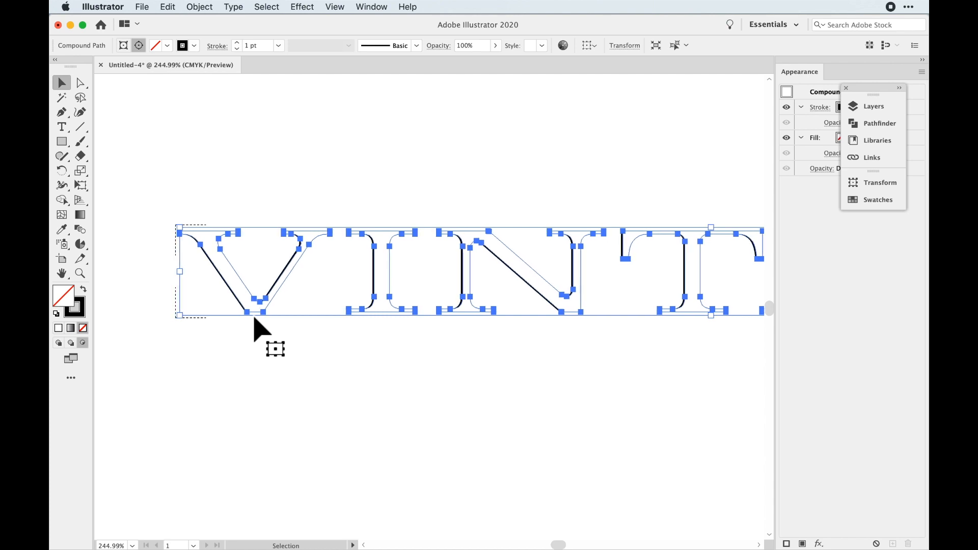
{"action": "key", "text": "Down"}
{"action": "key", "text": "Right"}
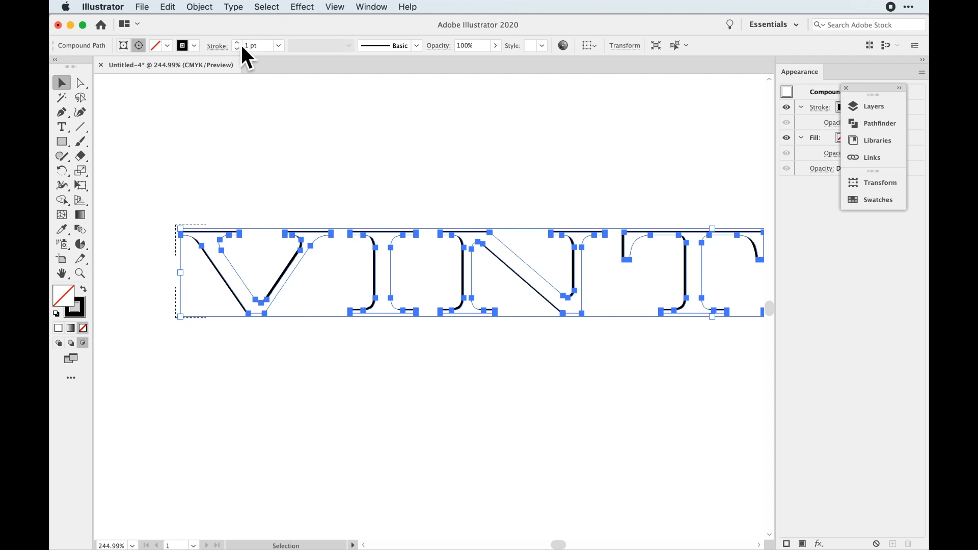
Align the offset inner copy's stroke to center and set its weight to 1.5 pt
{"action": "left_click", "coordinate": [222, 46]}
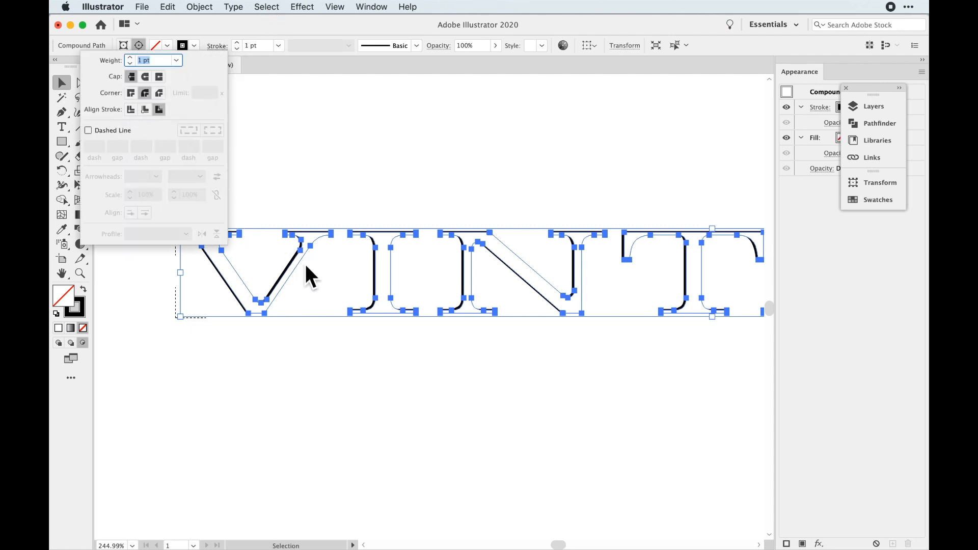
{"action": "left_click", "coordinate": [134, 110]}
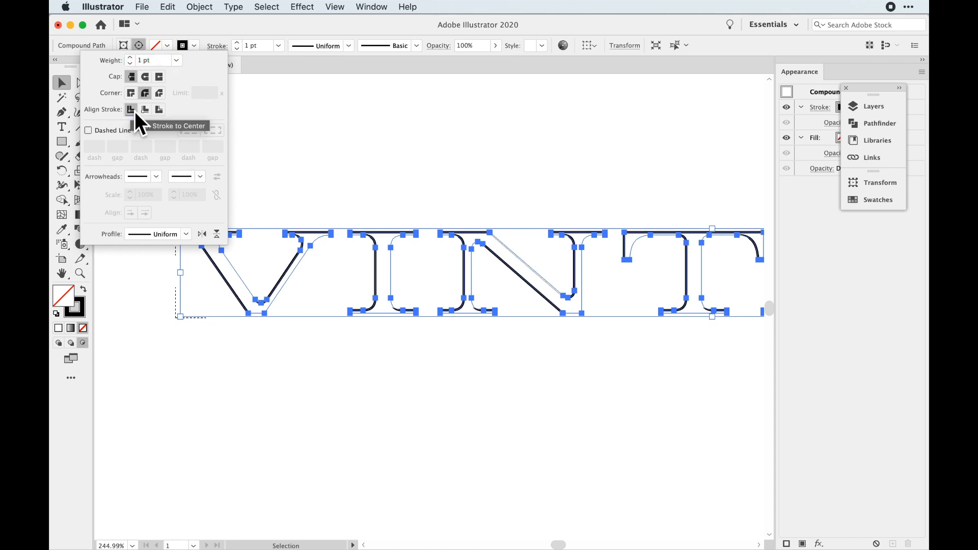
{"action": "left_click", "coordinate": [241, 44]}
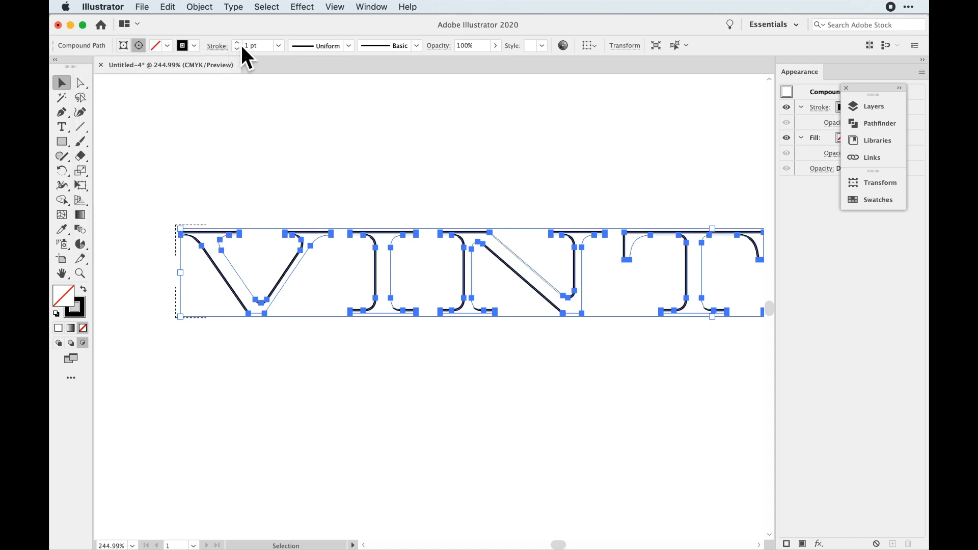
{"action": "left_click", "coordinate": [238, 43]}
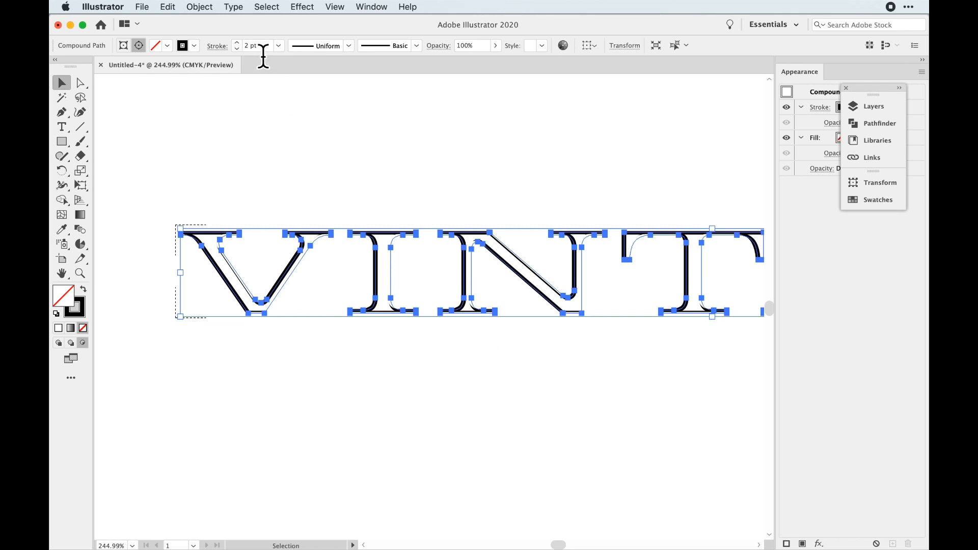
{"action": "left_click", "coordinate": [238, 49]}
{"action": "type", "text": "1.5"}
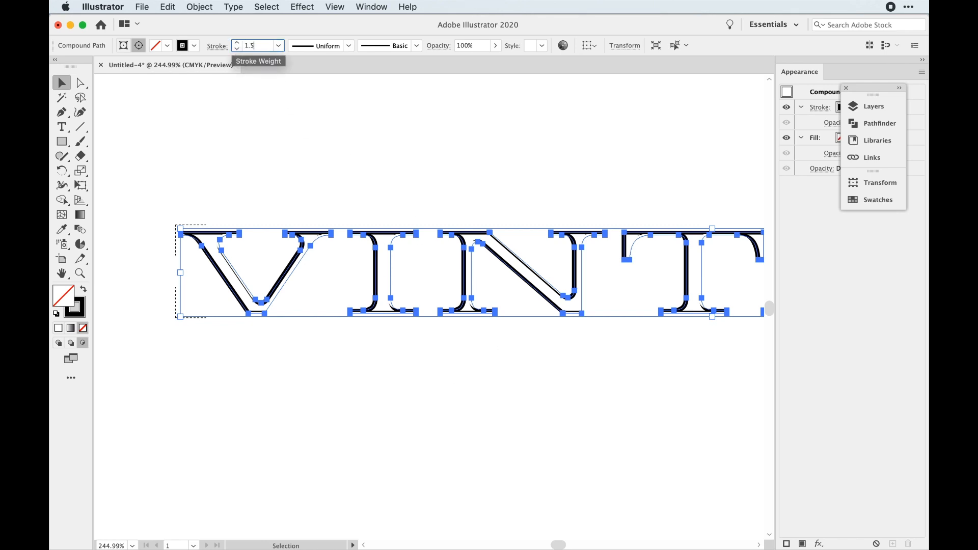
{"action": "key", "text": "Return"}
{"action": "left_click", "coordinate": [530, 198]}
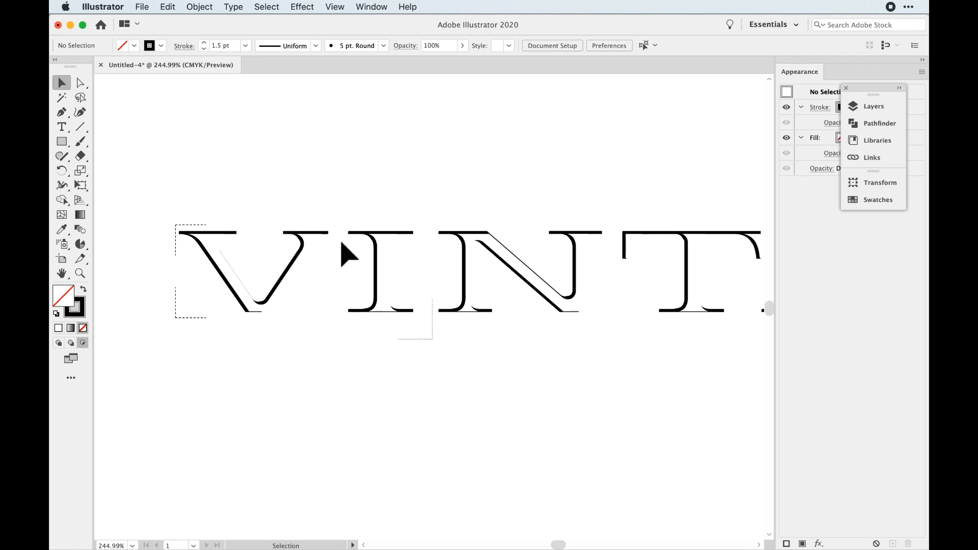
Try aligning the stroke of the clip group's clipping path to center, and set it back to outside
{"action": "left_click", "coordinate": [316, 224]}
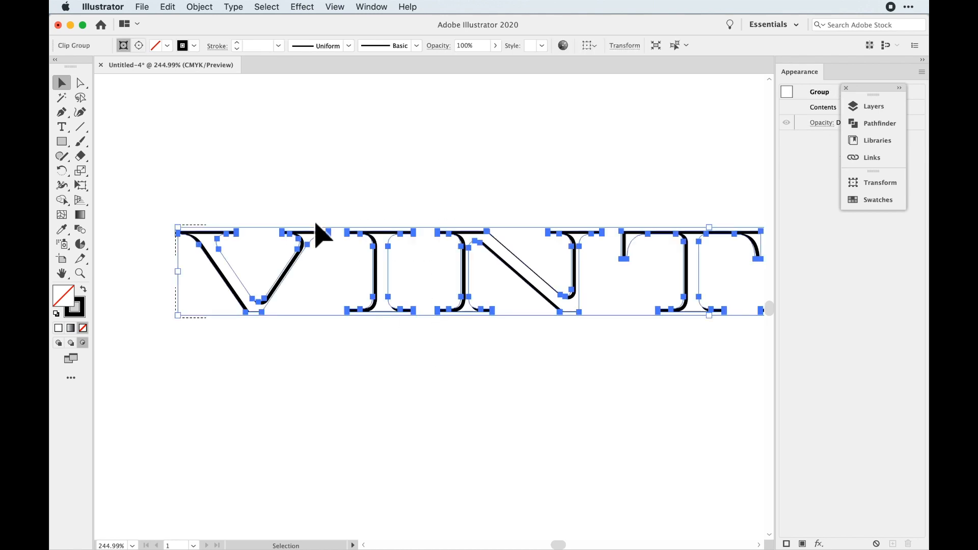
{"action": "left_click", "coordinate": [143, 47]}
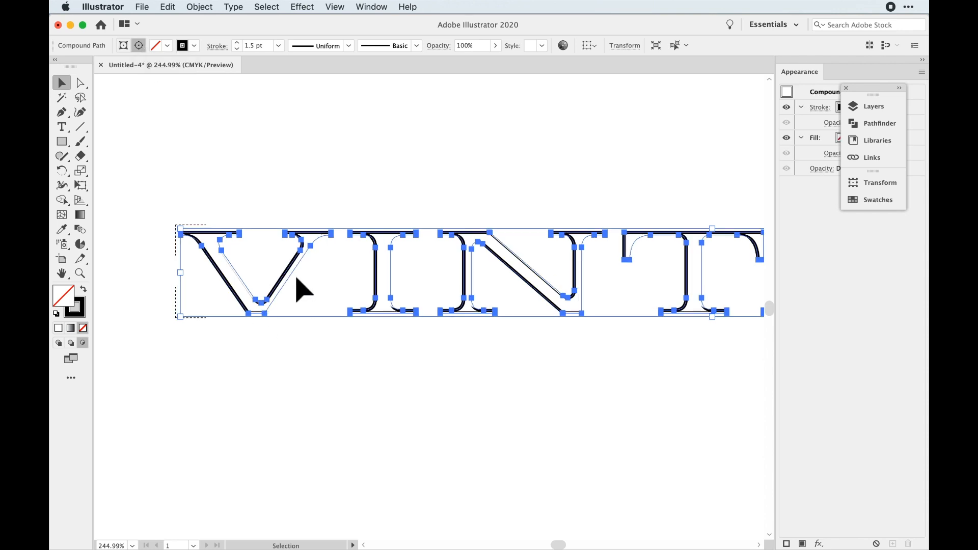
{"action": "left_click", "coordinate": [124, 47]}
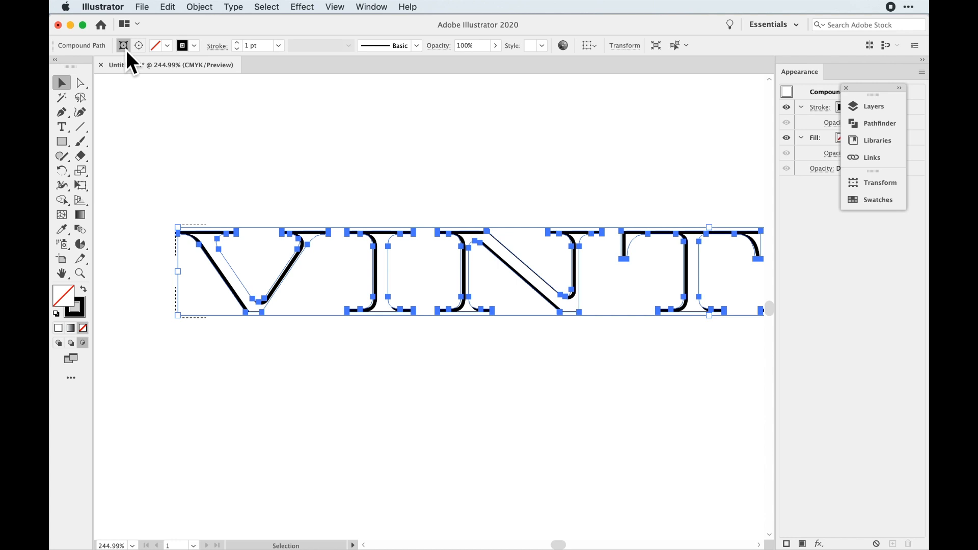
{"action": "left_click", "coordinate": [223, 49]}
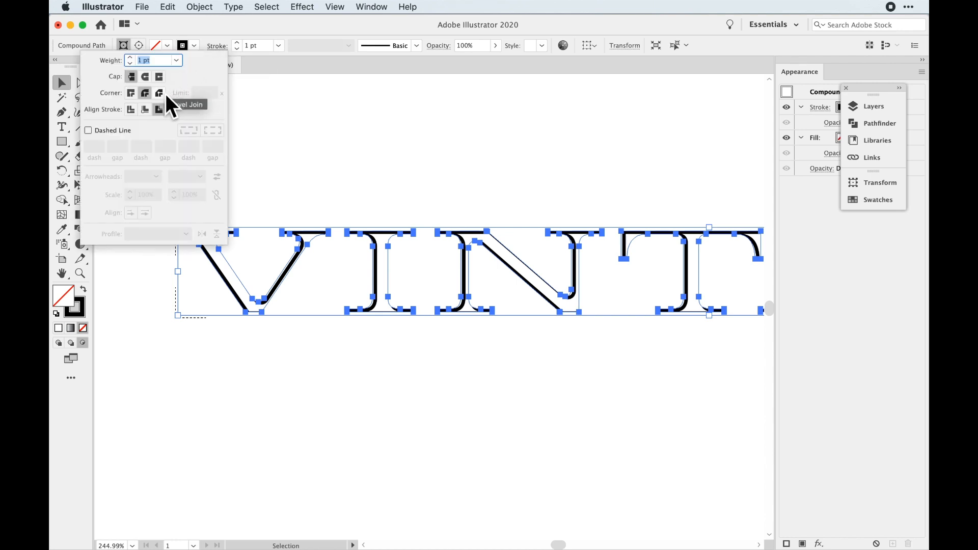
{"action": "left_click", "coordinate": [133, 112]}
{"action": "left_click", "coordinate": [132, 110]}
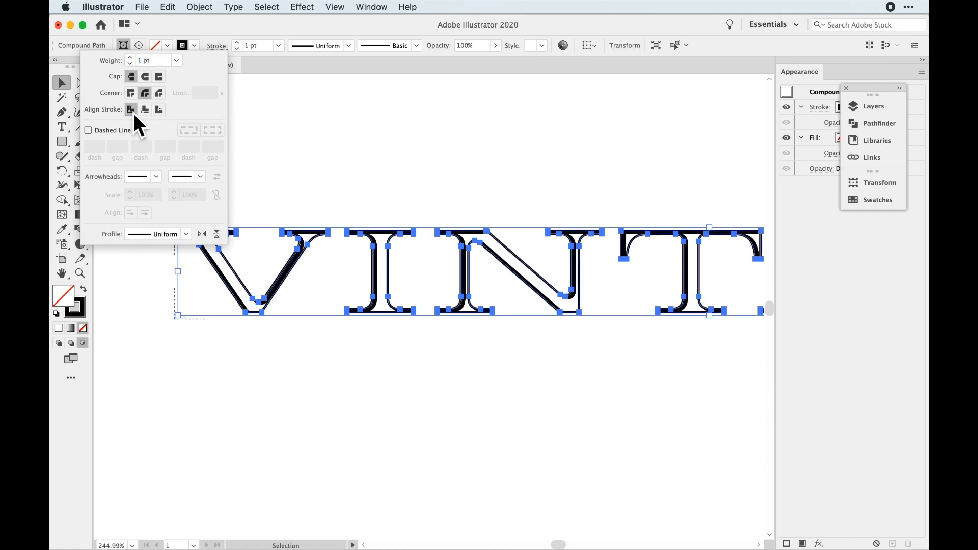
{"action": "left_click", "coordinate": [160, 111]}
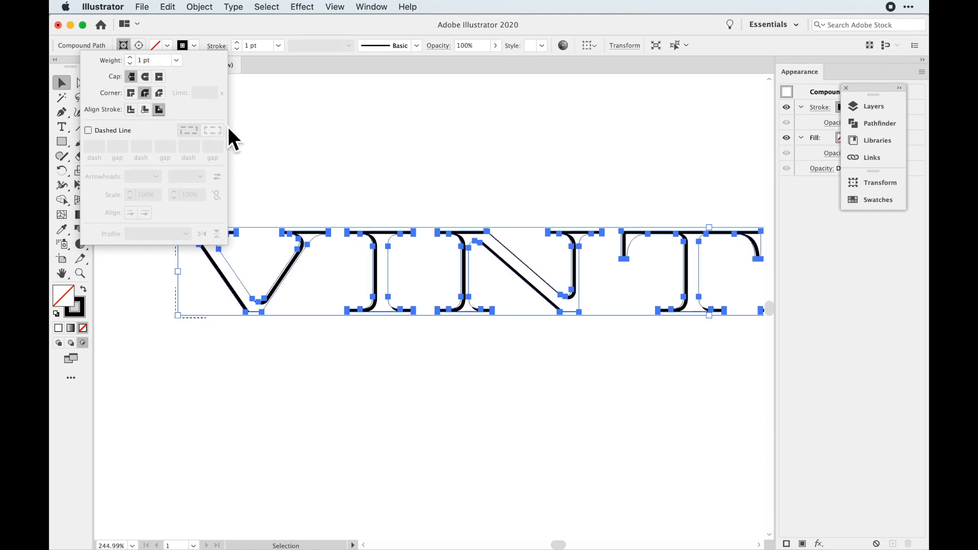
{"action": "left_click", "coordinate": [301, 160]}
{"action": "left_click", "coordinate": [323, 194]}
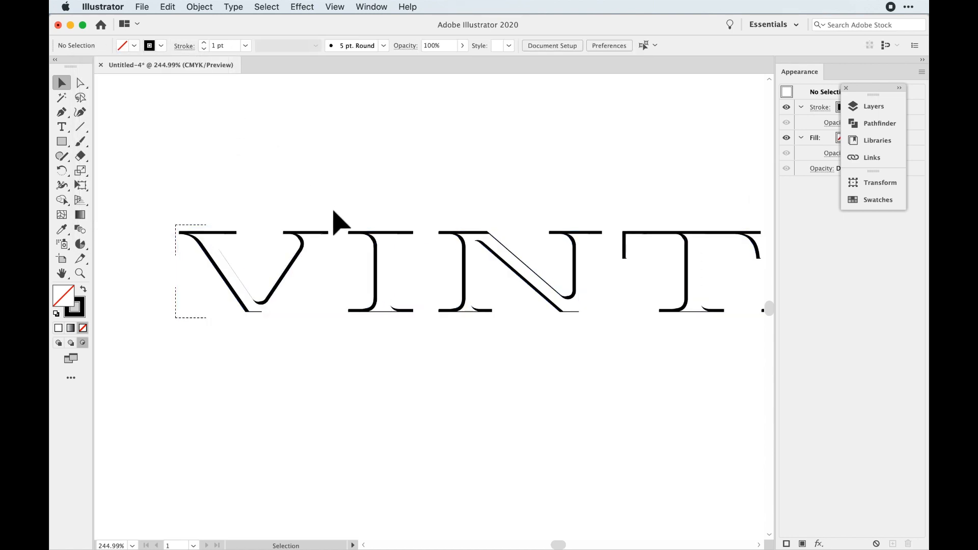
Return to Draw Normal mode and move the inner-shading clip group onto the dotted, shadowed VINTAGE lettering
{"action": "left_click", "coordinate": [59, 346]}
{"action": "key", "text": "super+minus"}
{"action": "key", "text": "super+minus"}
{"action": "left_click_drag", "start_coordinate": [218, 279], "coordinate": [330, 428]}
{"action": "key", "text": "space"}
{"action": "left_click_drag", "start_coordinate": [257, 374], "coordinate": [283, 163]}
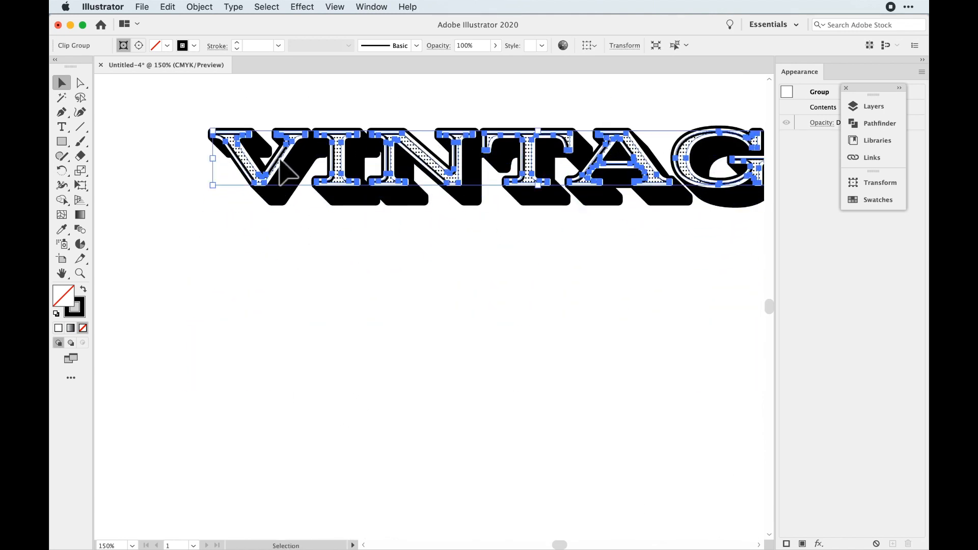
{"action": "left_click", "coordinate": [347, 266]}
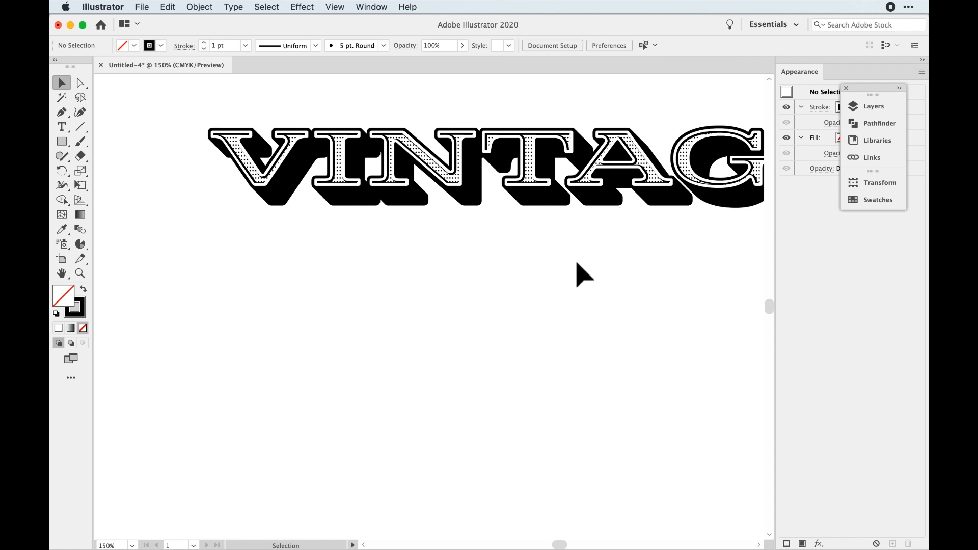
Select the whole lower VINTAGE artwork and lower its color intensity with Saturate to soften the black to dark gray
{"action": "key", "text": "super+minus"}
{"action": "key", "text": "space"}
{"action": "left_click_drag", "start_coordinate": [553, 293], "coordinate": [459, 376]}
{"action": "left_click_drag", "start_coordinate": [475, 376], "coordinate": [493, 375]}
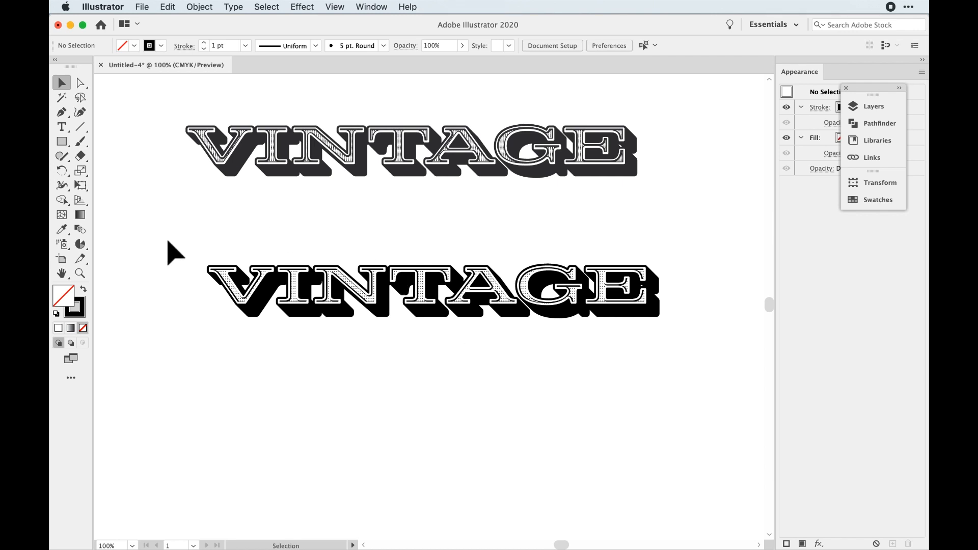
{"action": "left_click_drag", "start_coordinate": [167, 230], "coordinate": [702, 350]}
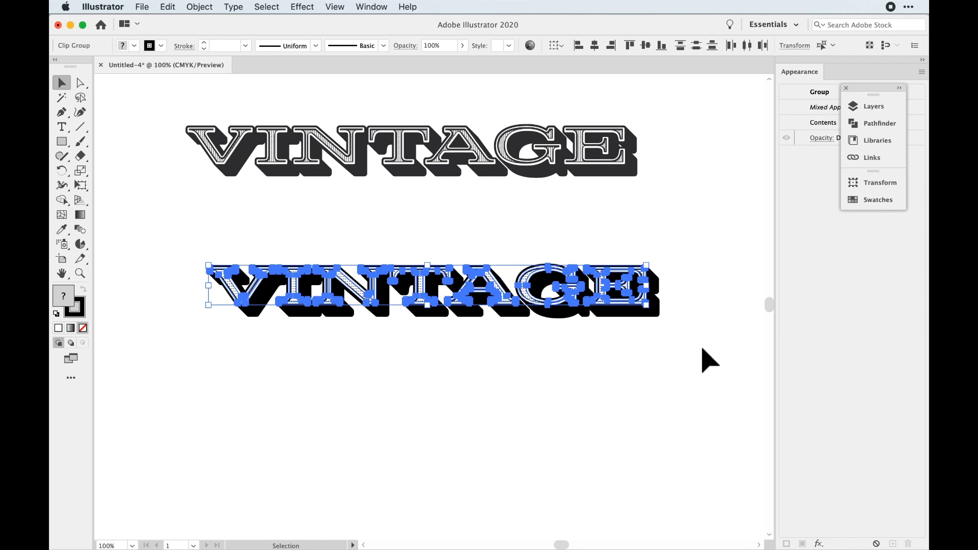
{"action": "left_click", "coordinate": [168, 6]}
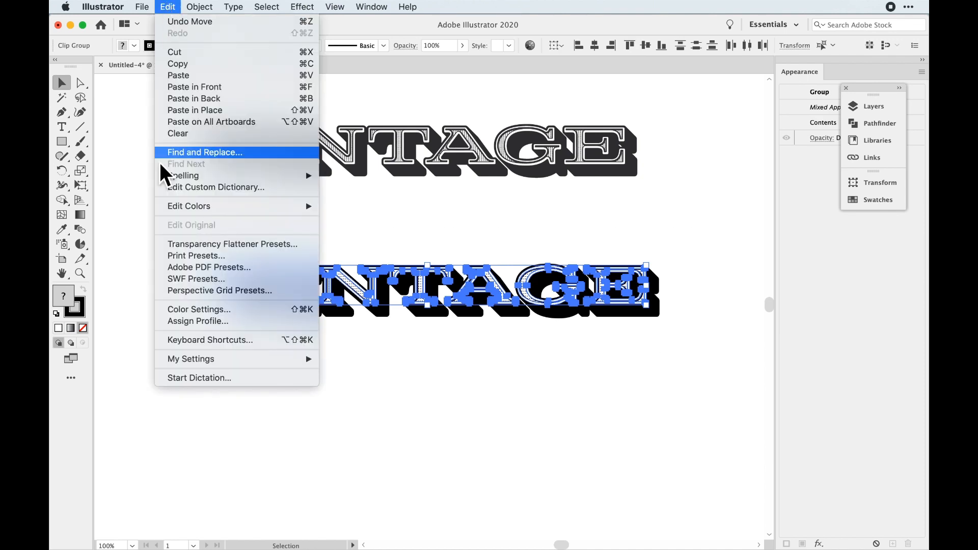
{"action": "mouse_move", "coordinate": [178, 208]}
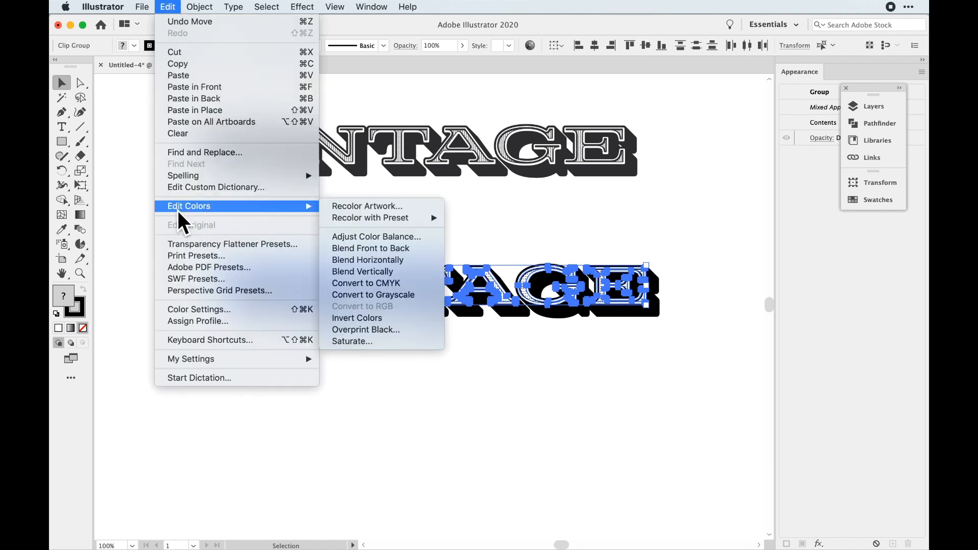
{"action": "left_click", "coordinate": [340, 345]}
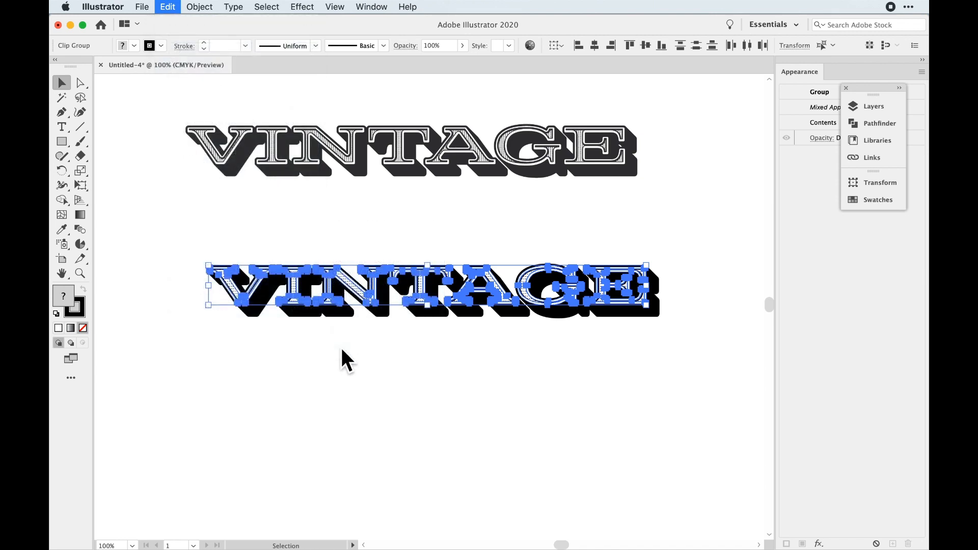
{"action": "left_click", "coordinate": [401, 301]}
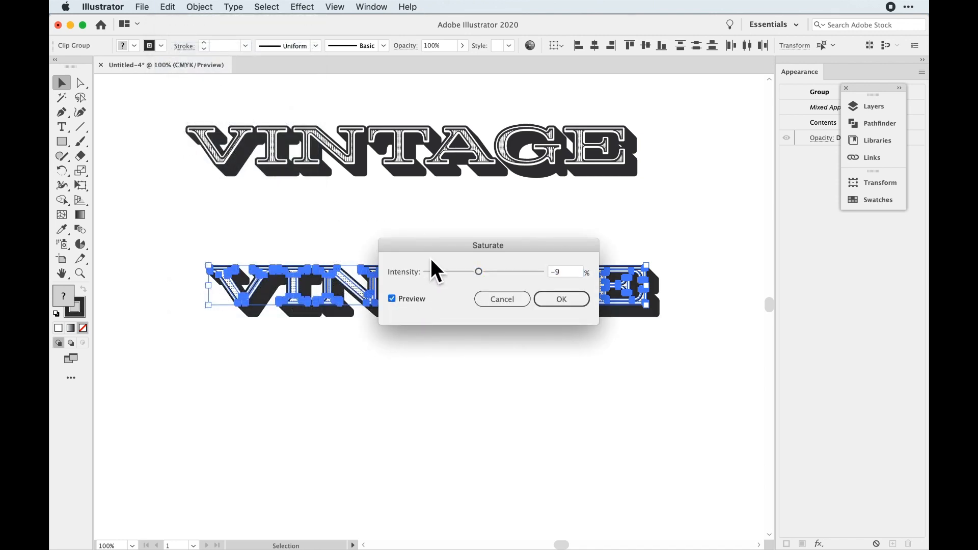
{"action": "left_click_drag", "start_coordinate": [433, 250], "coordinate": [514, 318]}
{"action": "mouse_move", "coordinate": [564, 341]}
{"action": "left_mouse_down"}
{"action": "mouse_move", "coordinate": [579, 341]}
{"action": "mouse_move", "coordinate": [562, 341]}
{"action": "left_mouse_up"}
{"action": "left_click", "coordinate": [644, 364]}
{"action": "left_click", "coordinate": [583, 433]}
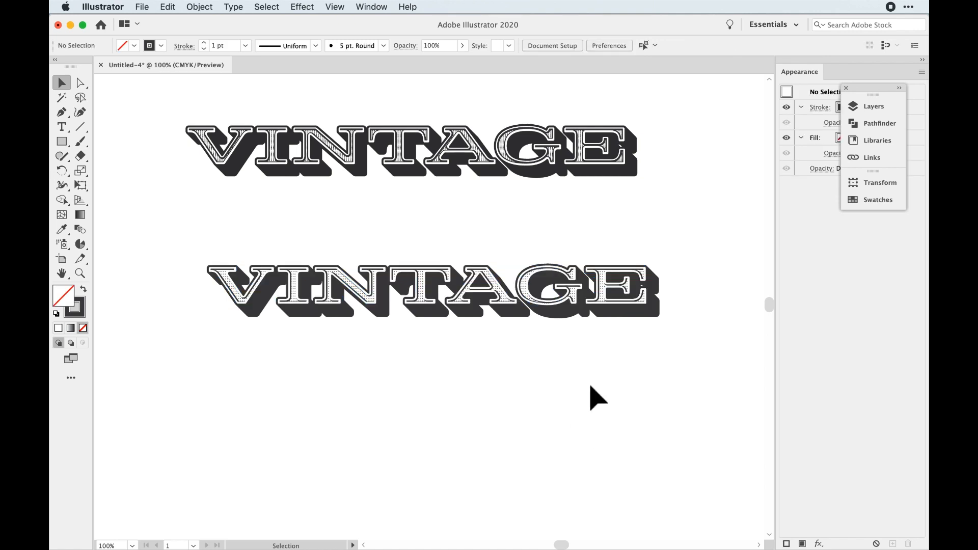
Draw a background rectangle enclosing the lower VINTAGE lettering with generous margins and remove its stroke
{"action": "left_click", "coordinate": [62, 143]}
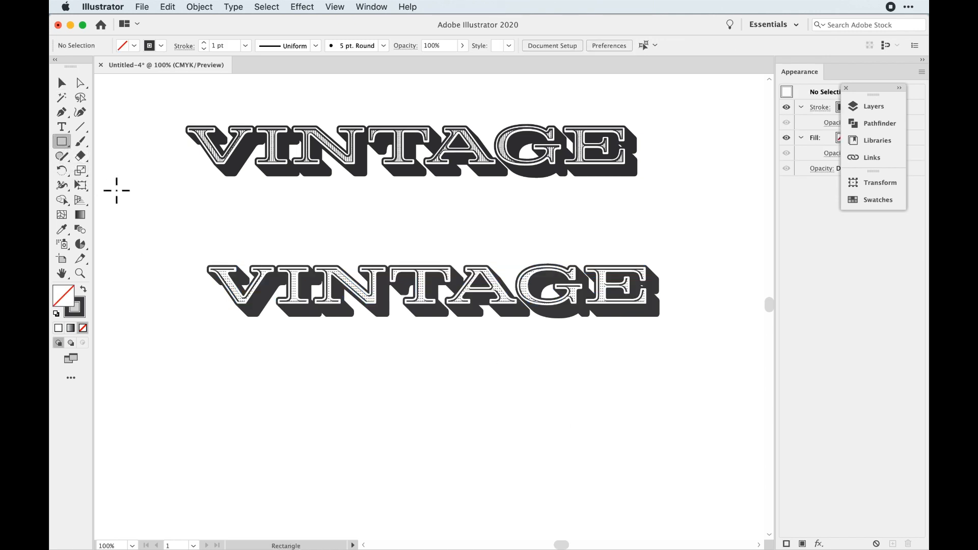
{"action": "left_click_drag", "start_coordinate": [146, 204], "coordinate": [732, 403]}
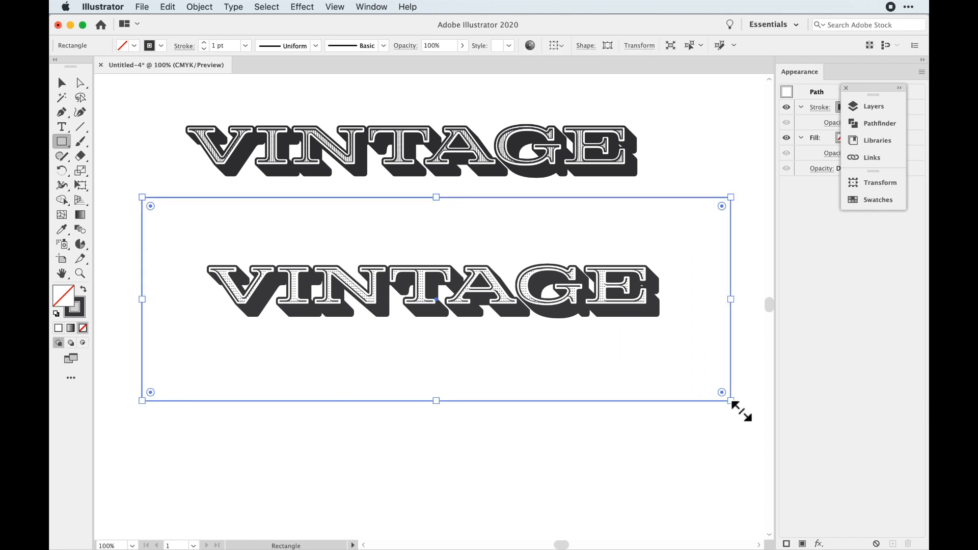
{"action": "left_click", "coordinate": [87, 302]}
{"action": "key", "text": "slash"}
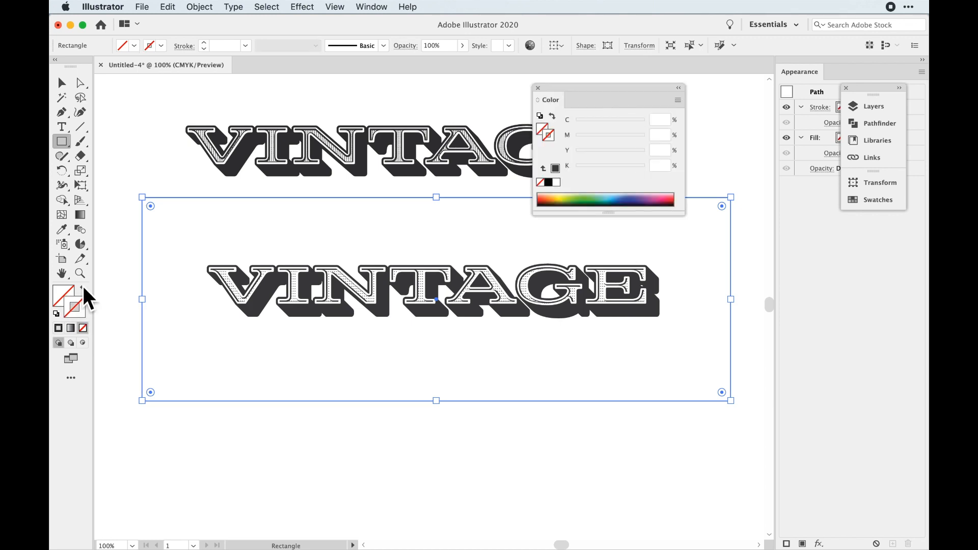
Fill the background rectangle with a pale cream of C 0, M 0, Y 6, K 5, and deselect it
{"action": "left_click", "coordinate": [69, 291]}
{"action": "left_click", "coordinate": [591, 151]}
{"action": "left_click_drag", "start_coordinate": [587, 156], "coordinate": [582, 156]}
{"action": "left_click_drag", "start_coordinate": [637, 168], "coordinate": [582, 168]}
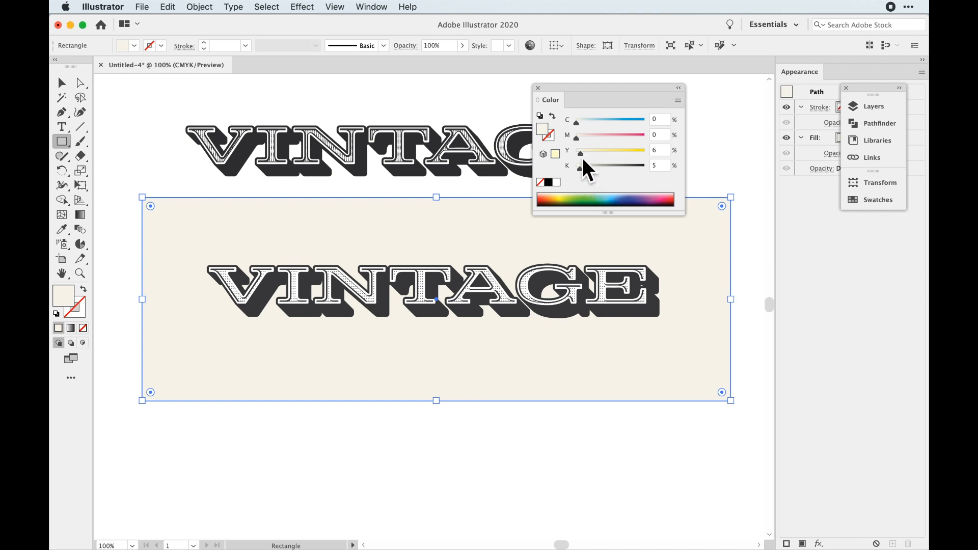
{"action": "left_click", "coordinate": [61, 82]}
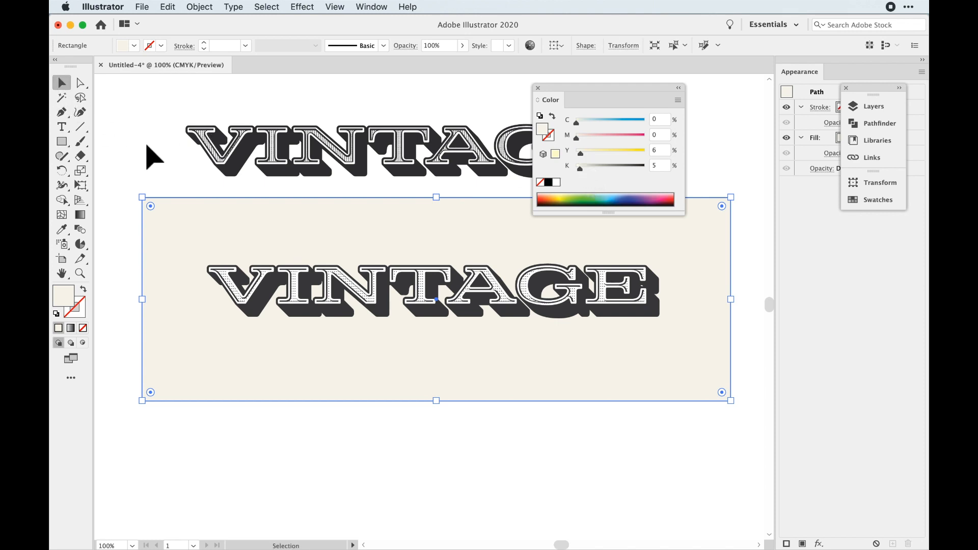
{"action": "left_click", "coordinate": [148, 153]}
{"action": "left_click", "coordinate": [538, 88]}
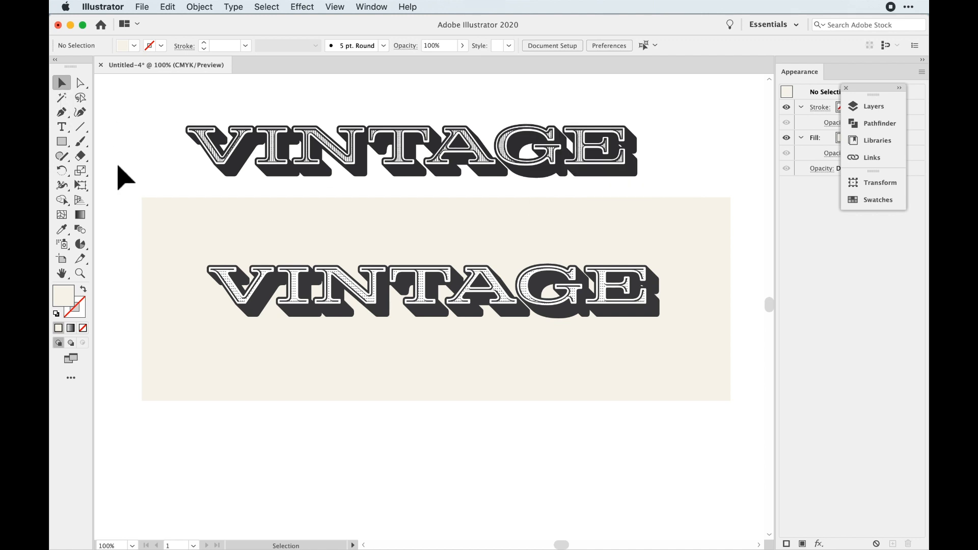
Examine the lower lettering's outline, dotted fill and shadow up close against the cream background, and compare it with the sample above
{"action": "key", "text": "super+equal"}
{"action": "key", "text": "super+equal"}
{"action": "left_click_drag", "start_coordinate": [264, 258], "coordinate": [400, 268]}
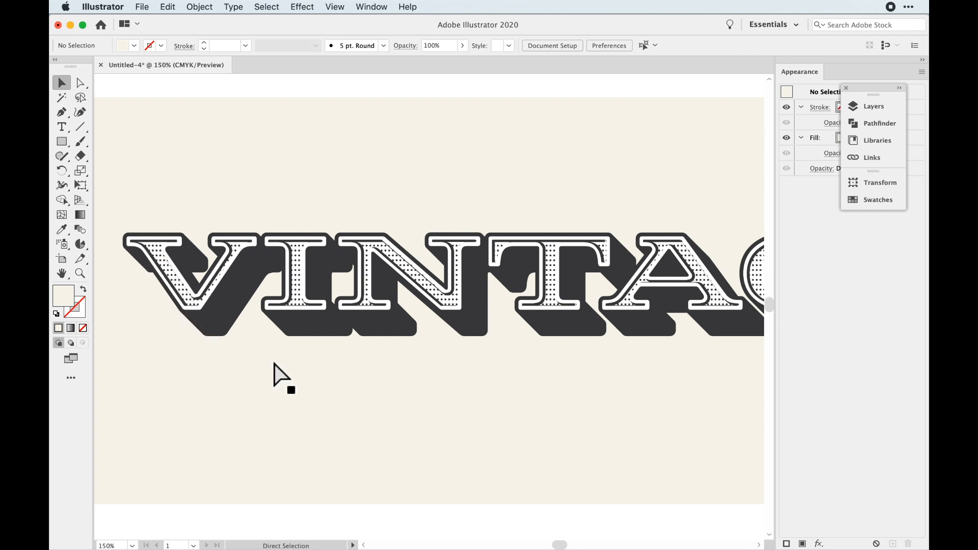
{"action": "key", "text": "super+minus"}
{"action": "key", "text": "super+minus"}
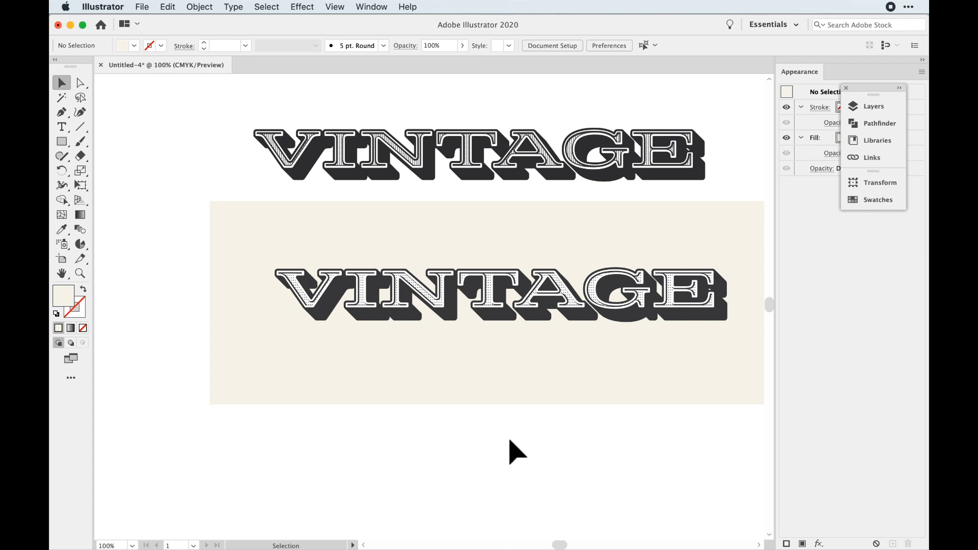
{"action": "scroll", "coordinate": [465, 452], "scroll_direction": "right", "scroll_amount": 4}
{"action": "left_click_drag", "start_coordinate": [464, 448], "coordinate": [454, 444]}
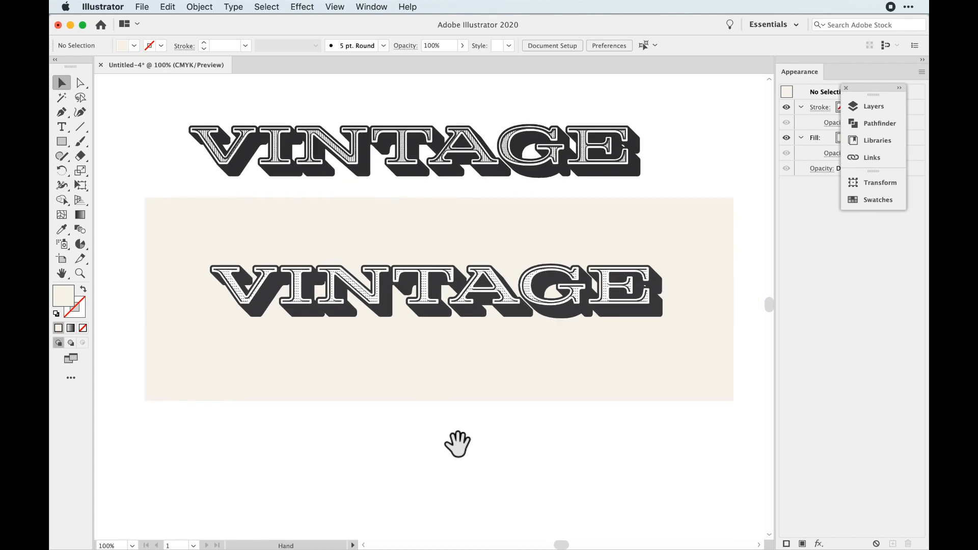